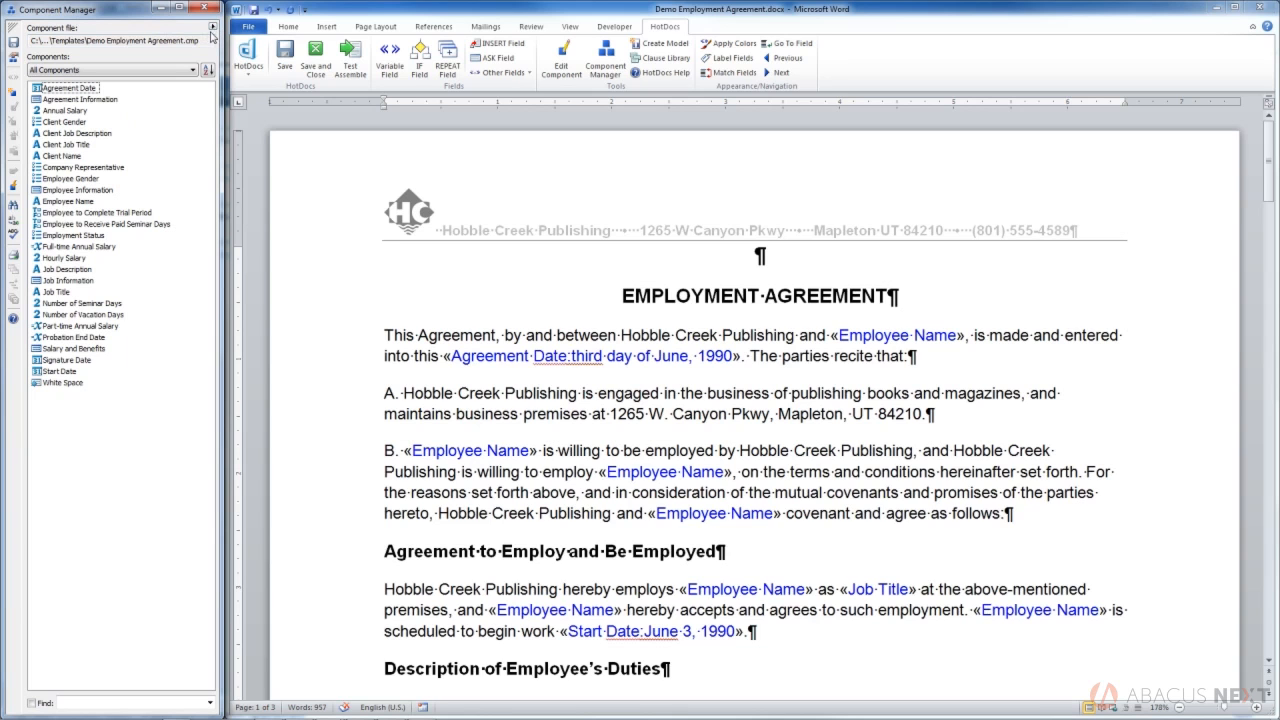
Step: Show the second component file list and load demo editor author list.cmp from the Templates folder into it
left_click(212, 28)
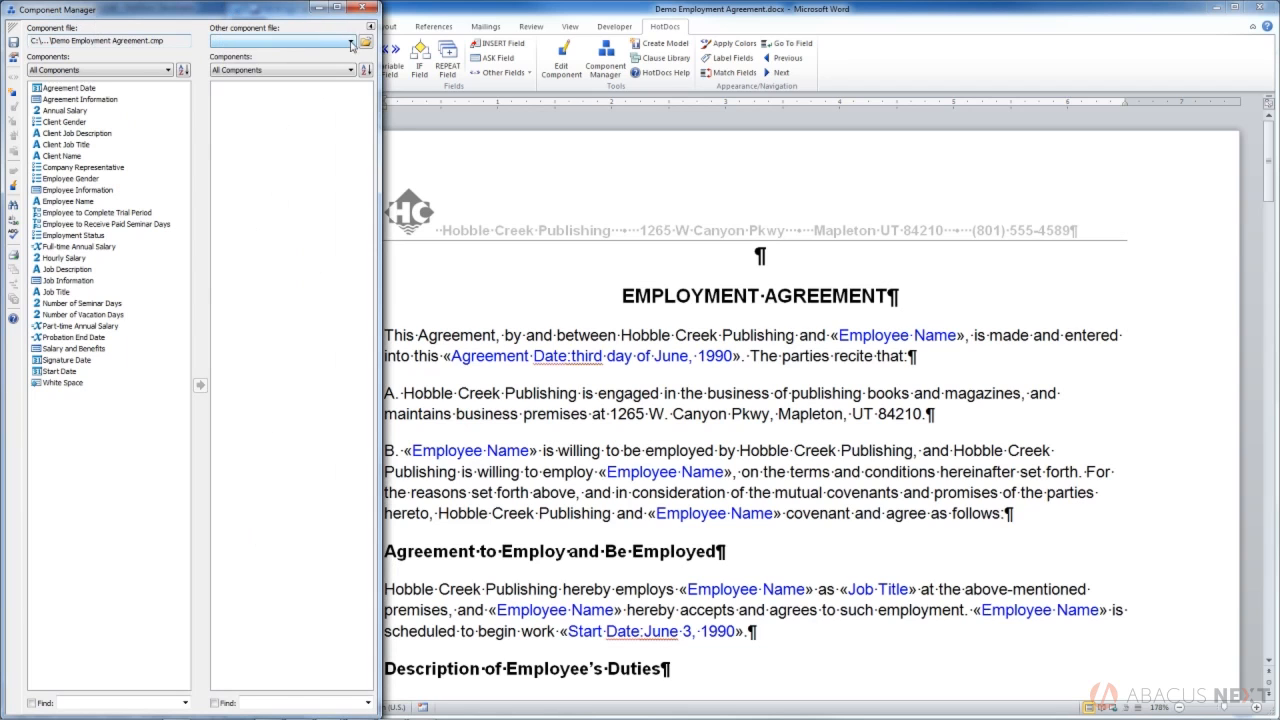
left_click(351, 43)
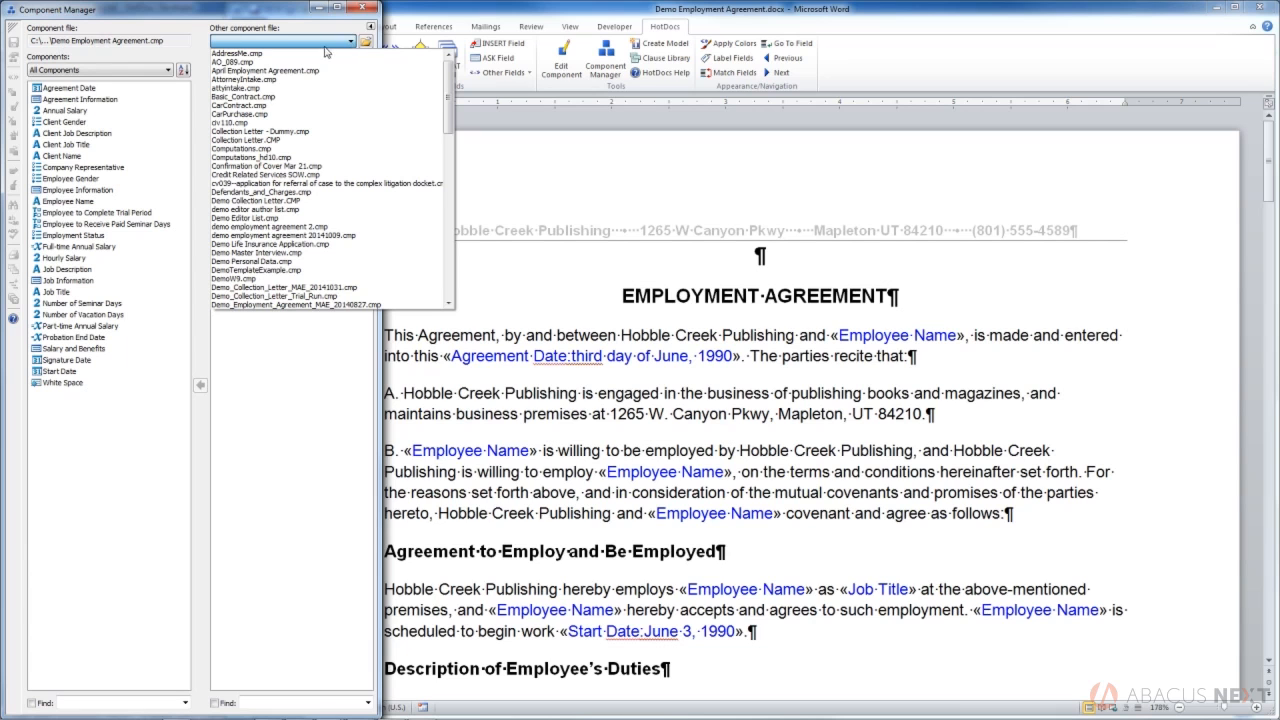
left_click(366, 43)
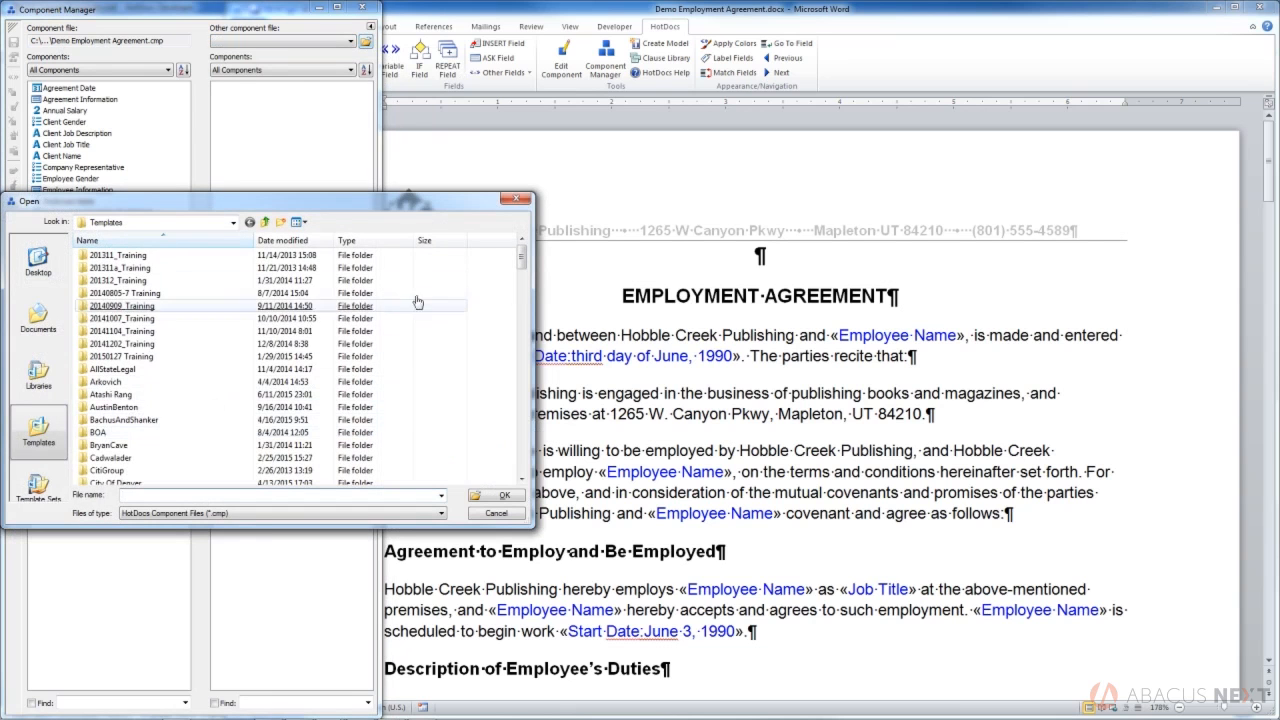
left_click_drag(523, 259, 523, 282)
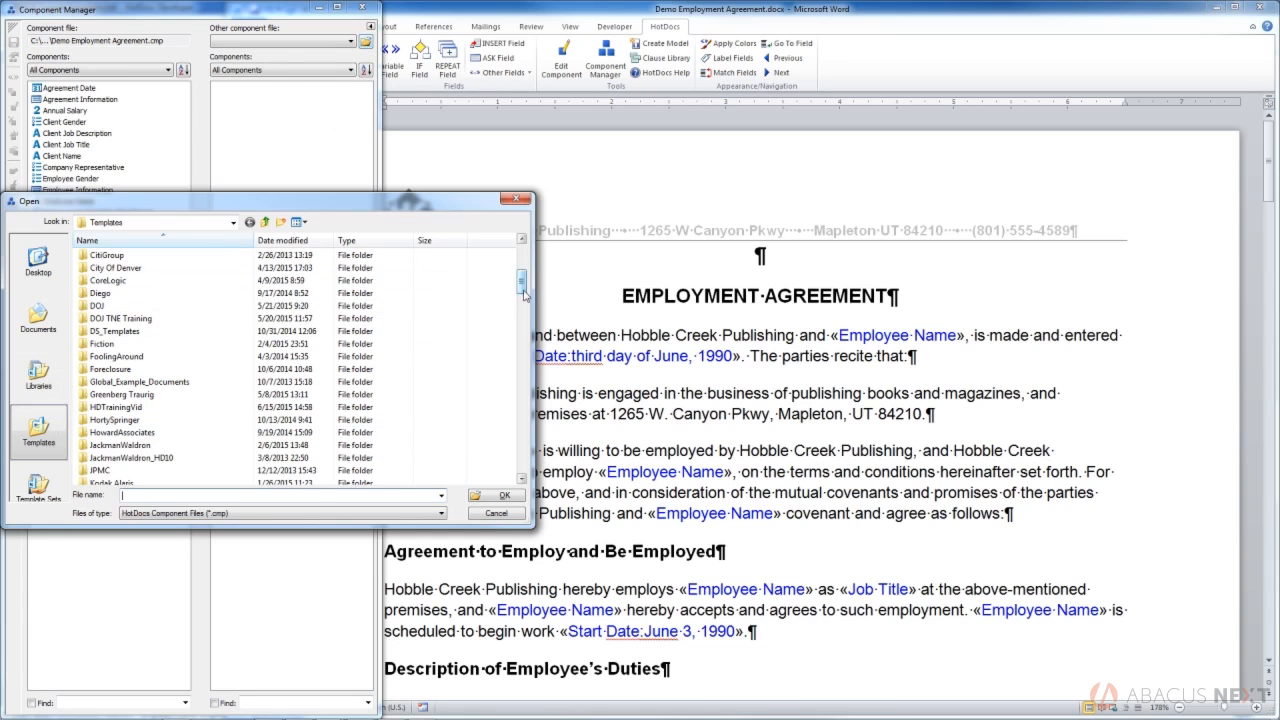
scroll(200, 350, "down", 2)
double_click(120, 356)
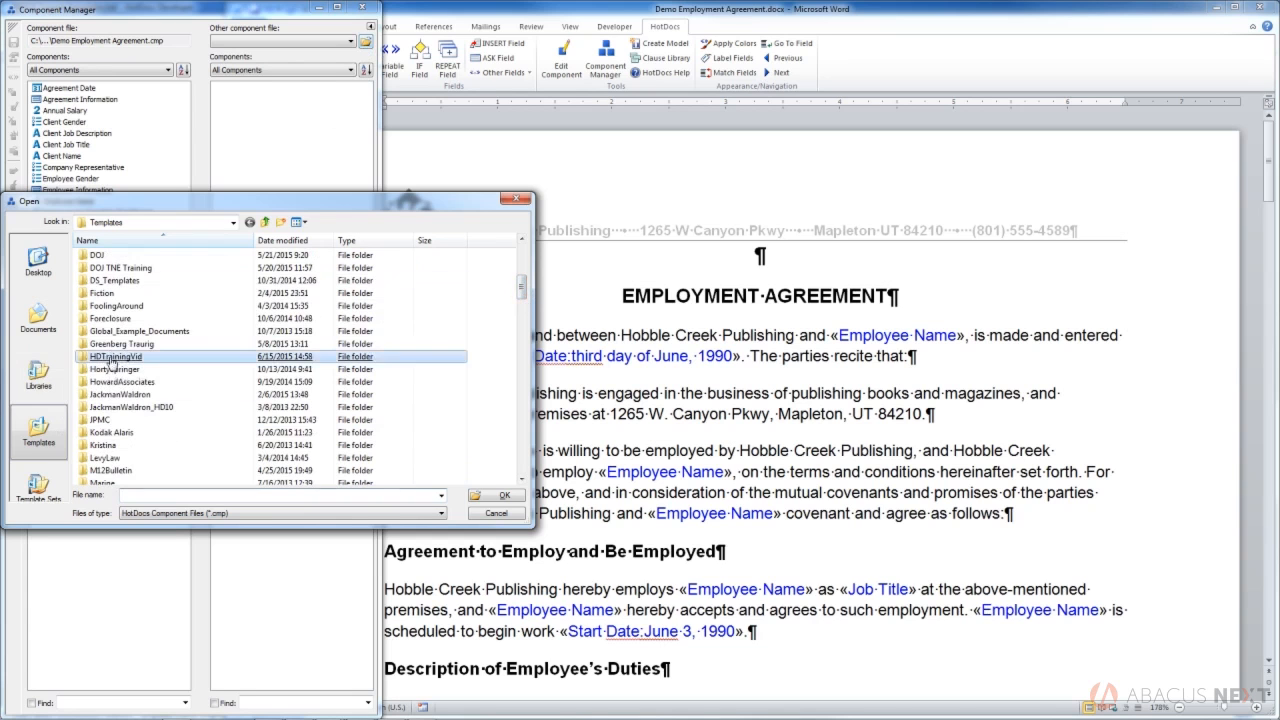
left_click(175, 256)
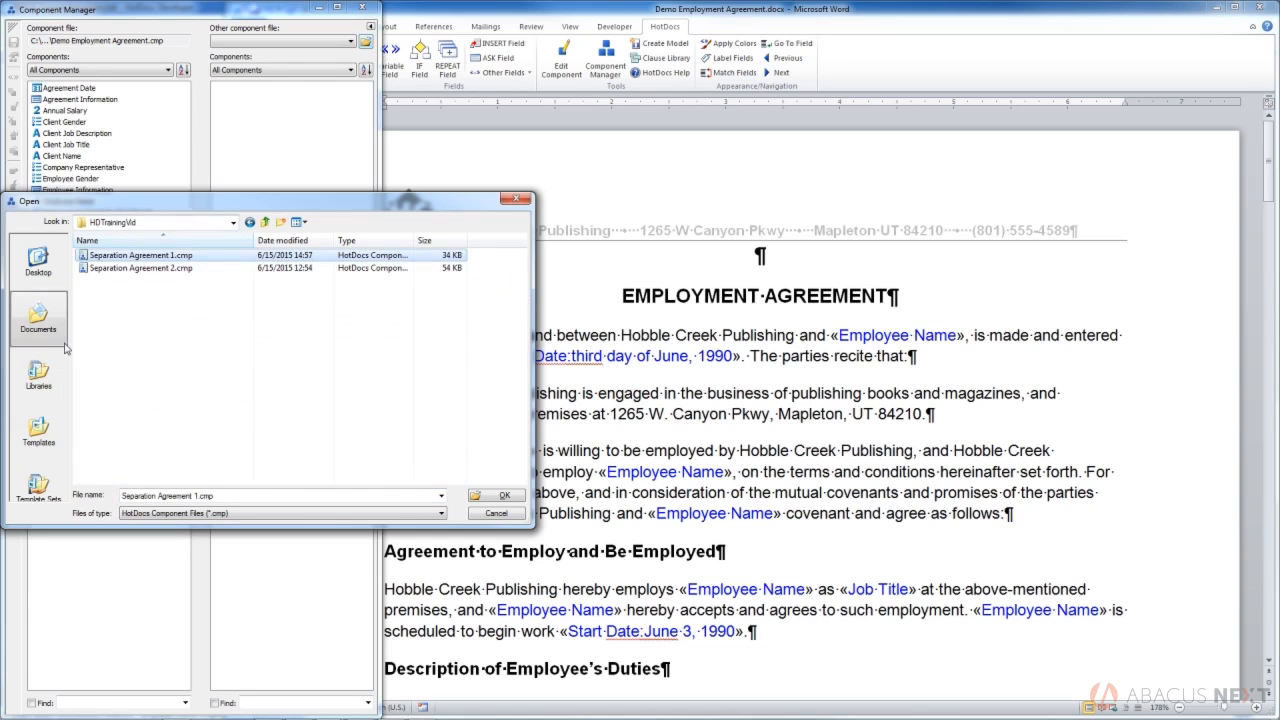
left_click(266, 222)
left_click_drag(520, 282, 521, 370)
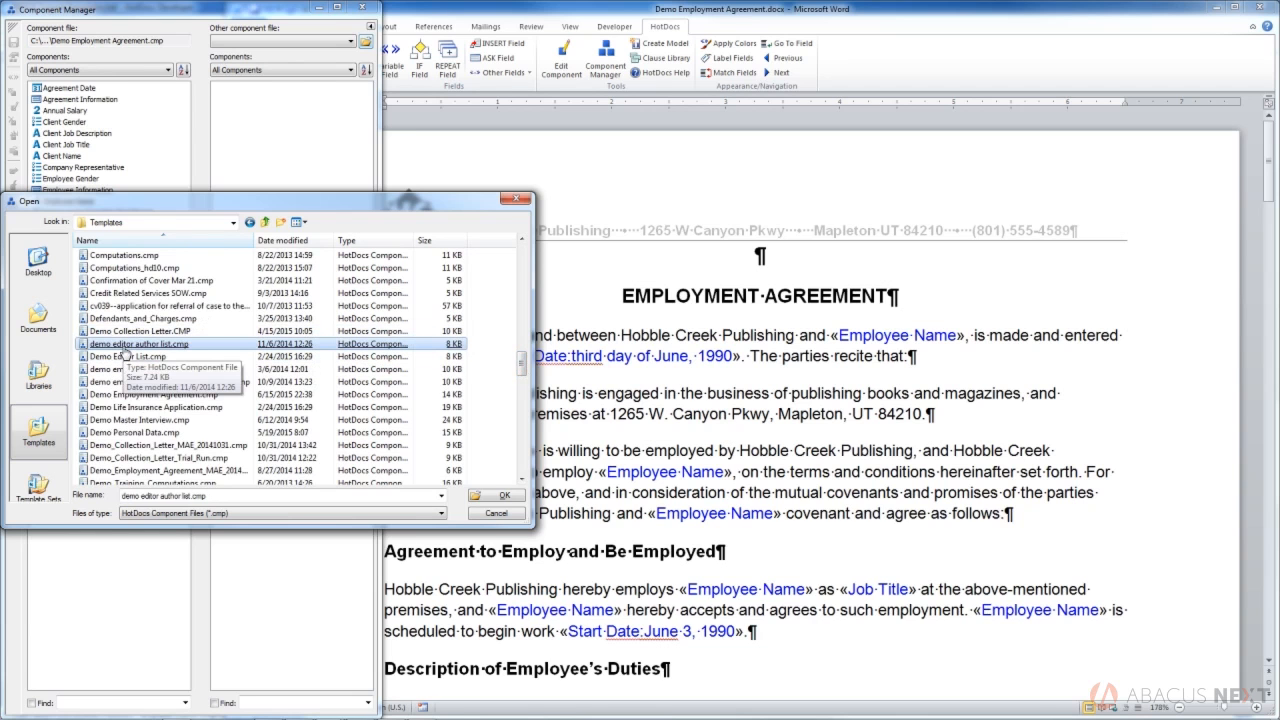
left_click(124, 347)
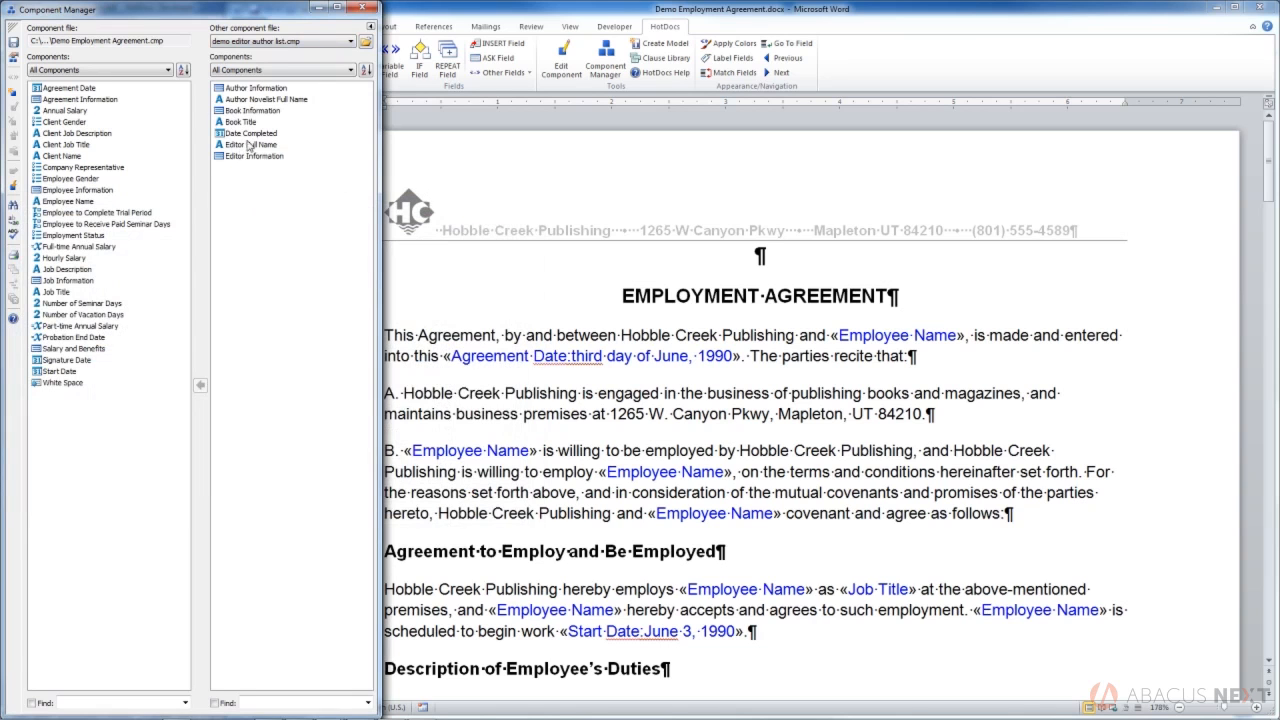
Step: Copy the Editor Full Name variable from demo editor author list.cmp into the Demo Employment Agreement component file
left_click(247, 145)
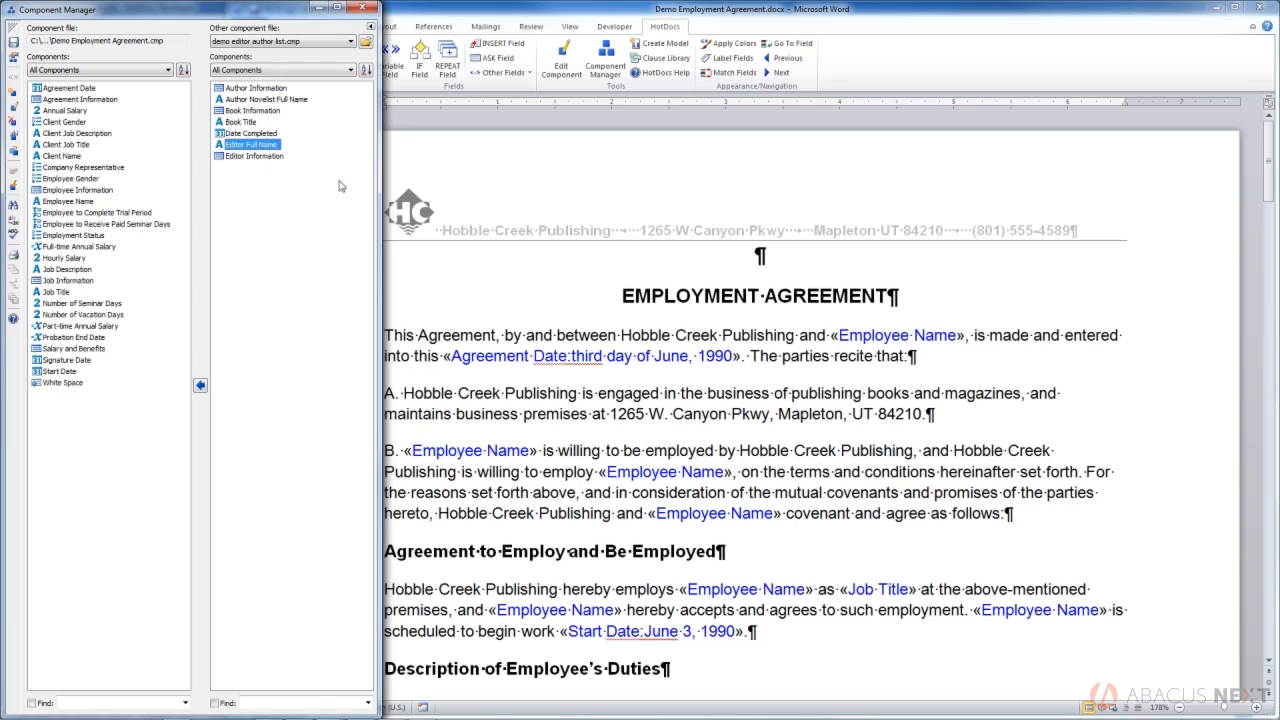
left_click(200, 385)
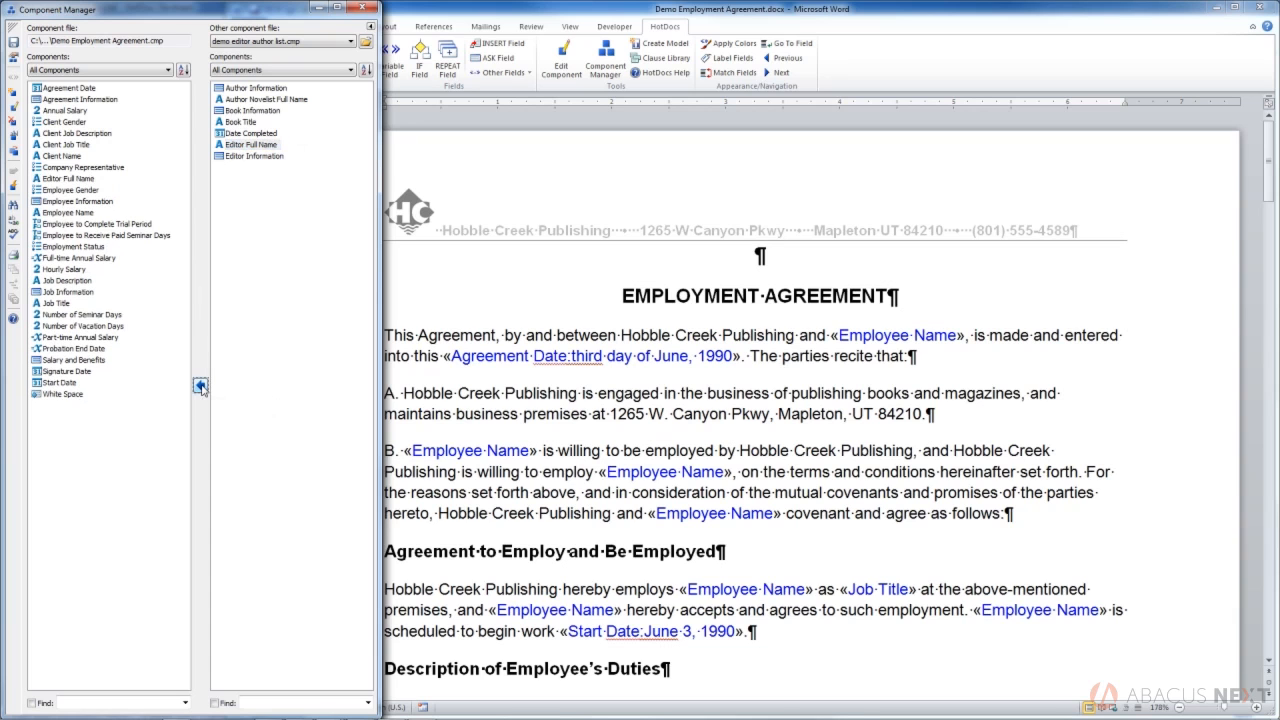
left_click(72, 181)
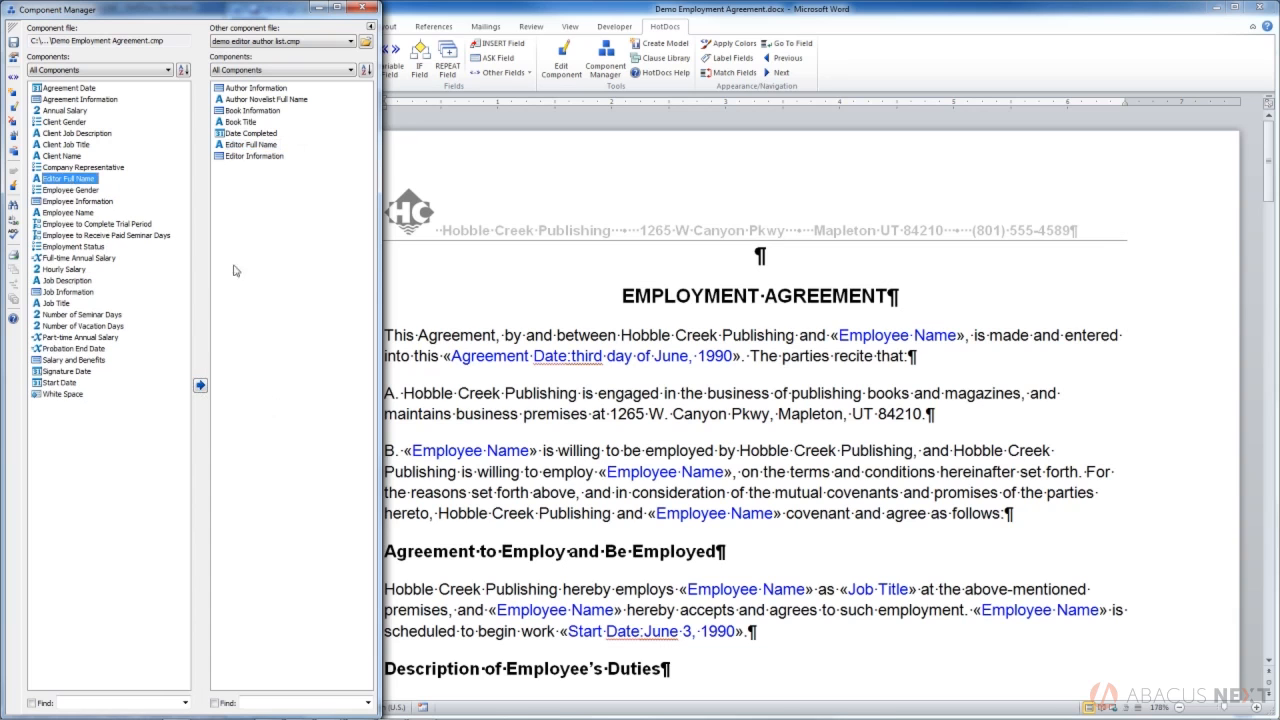
left_click(281, 276)
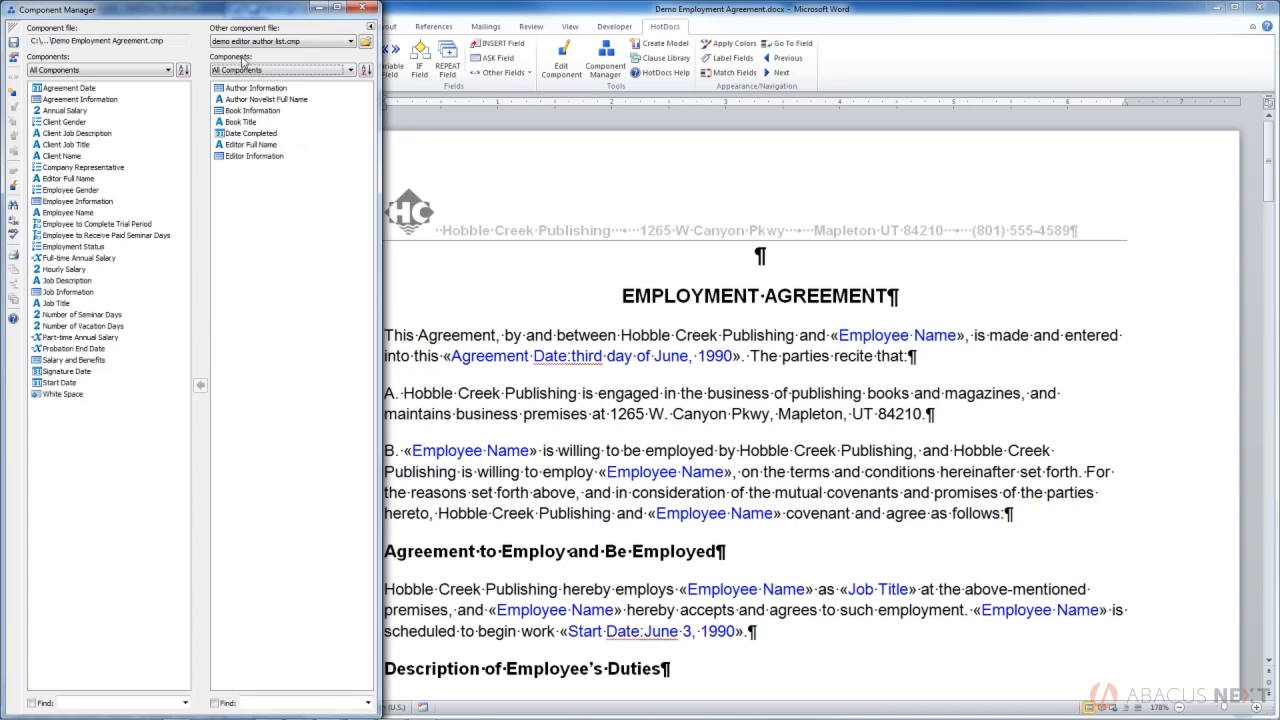
Step: Switch the other component file to Demo Editor List.cmp and from there to Demo Personal Data.cmp
left_click(300, 45)
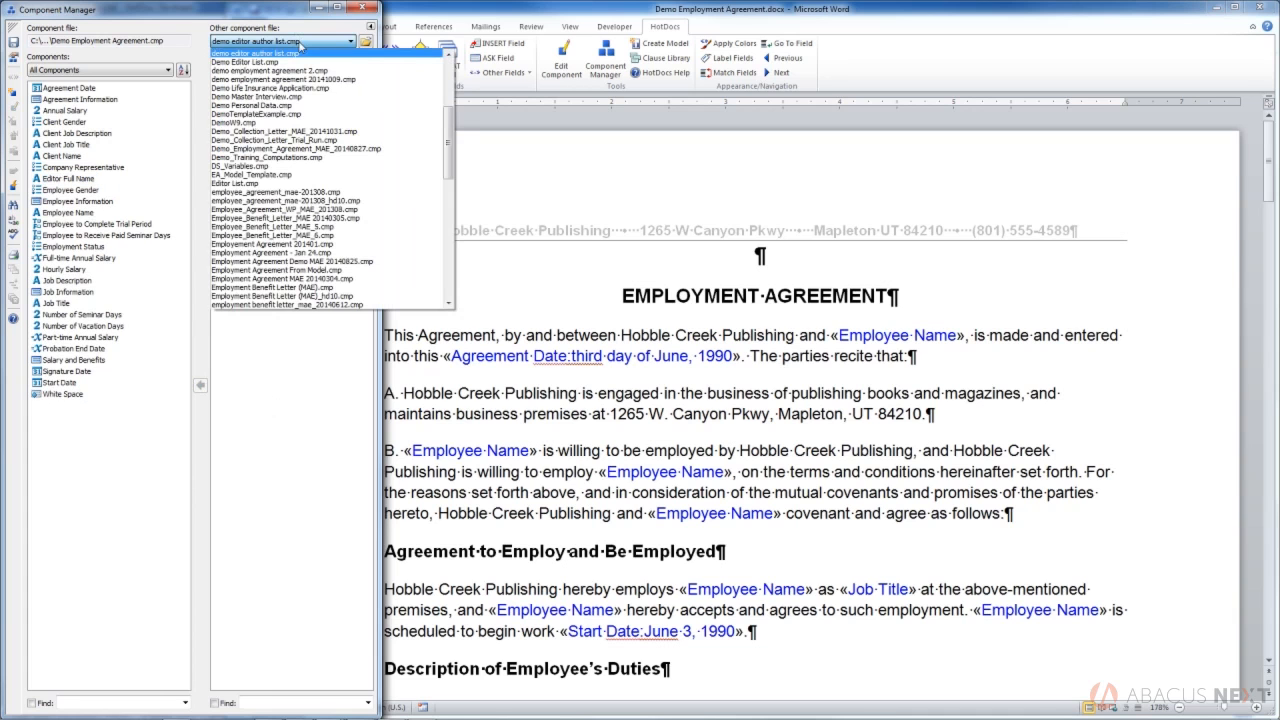
left_click(280, 62)
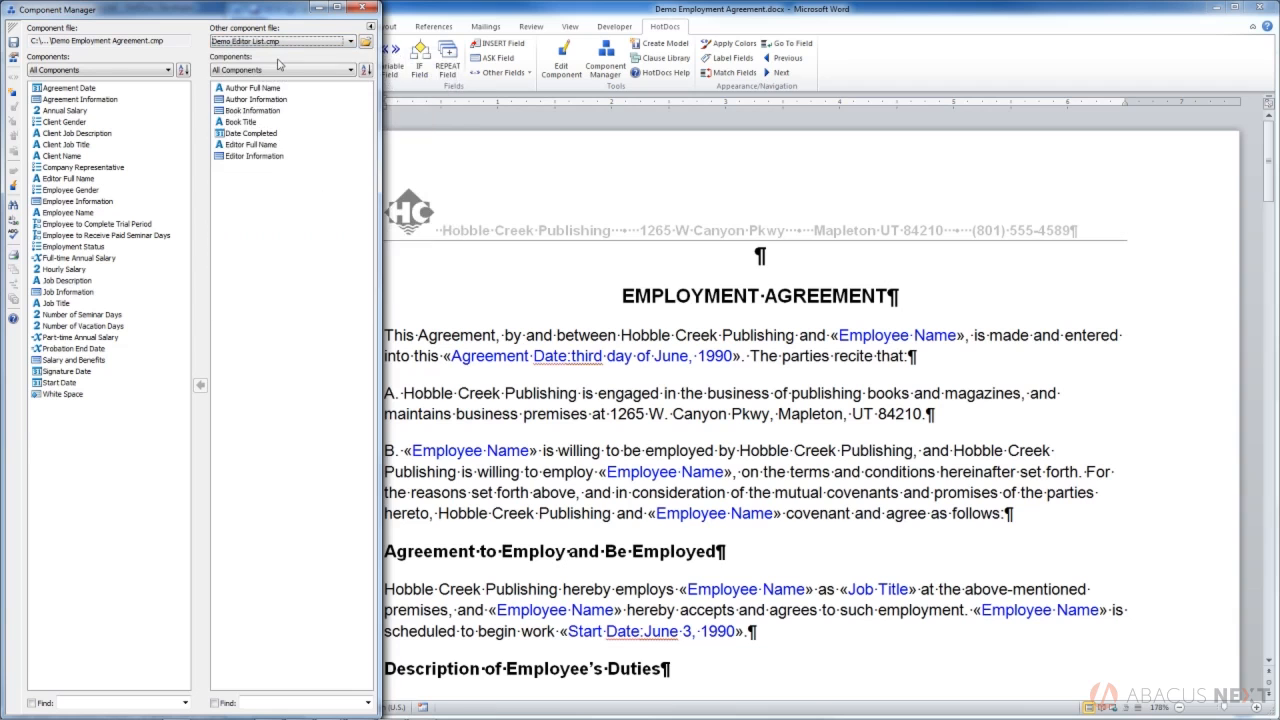
left_click(276, 42)
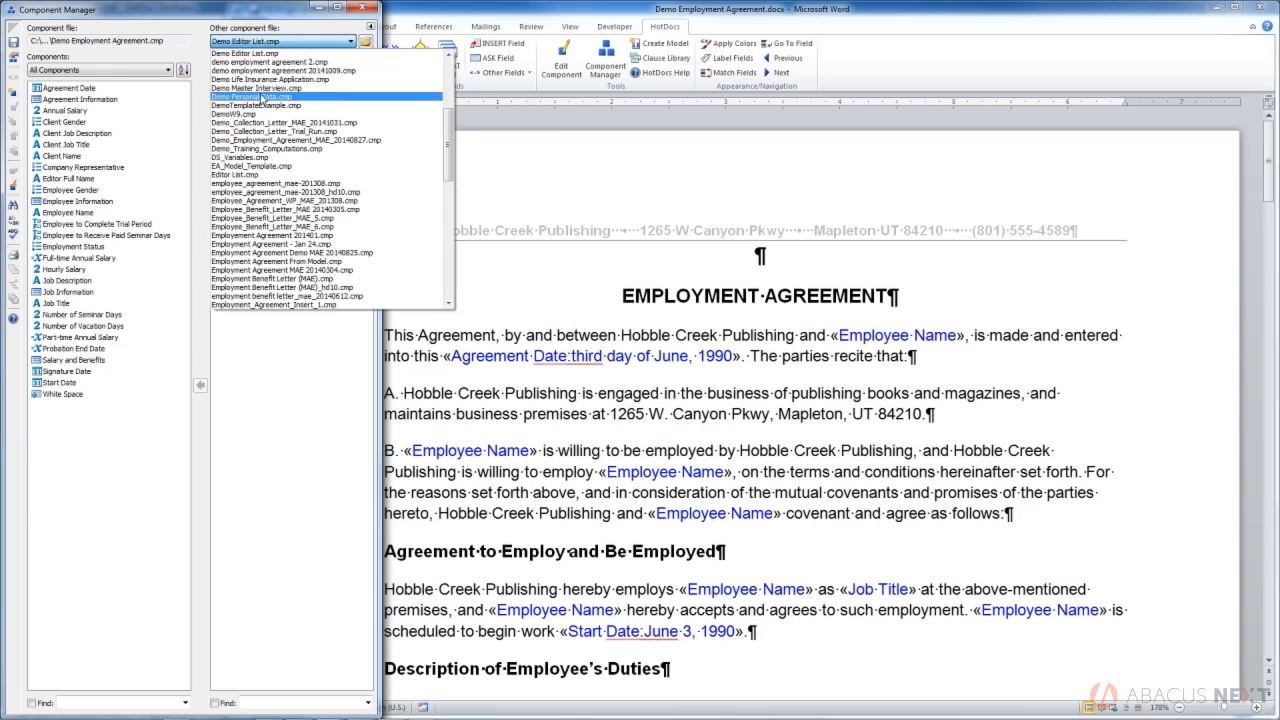
left_click(260, 100)
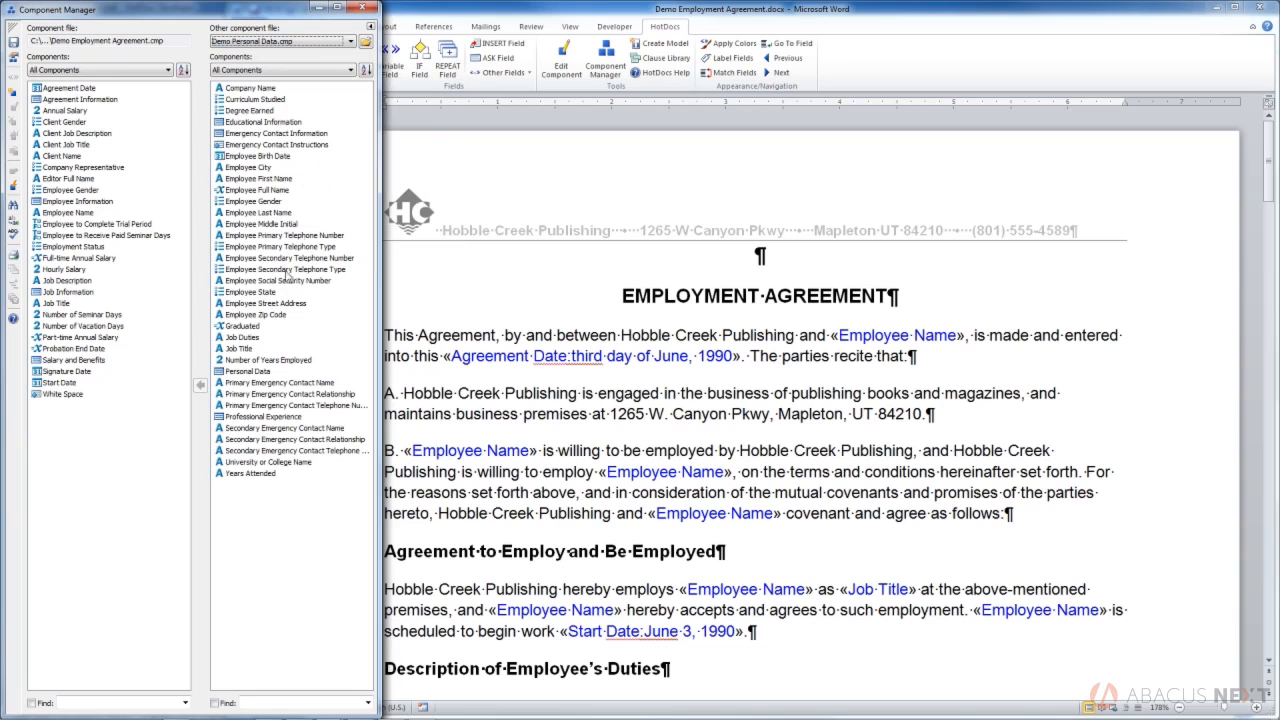
Step: Copy the Employee First Name, Employee Last Name and Employee Middle Initial variables together into the Demo Employment Agreement component file
left_click(288, 179)
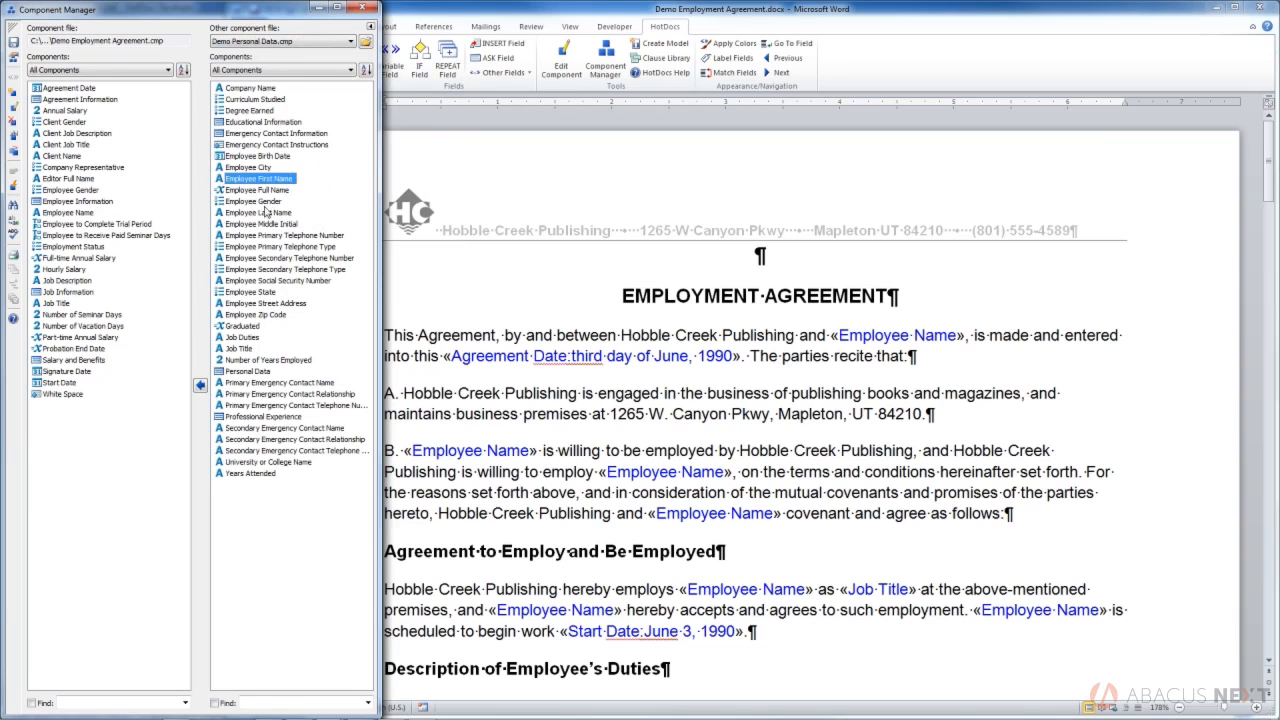
left_click(281, 212, "ctrl")
left_click(288, 224, "ctrl")
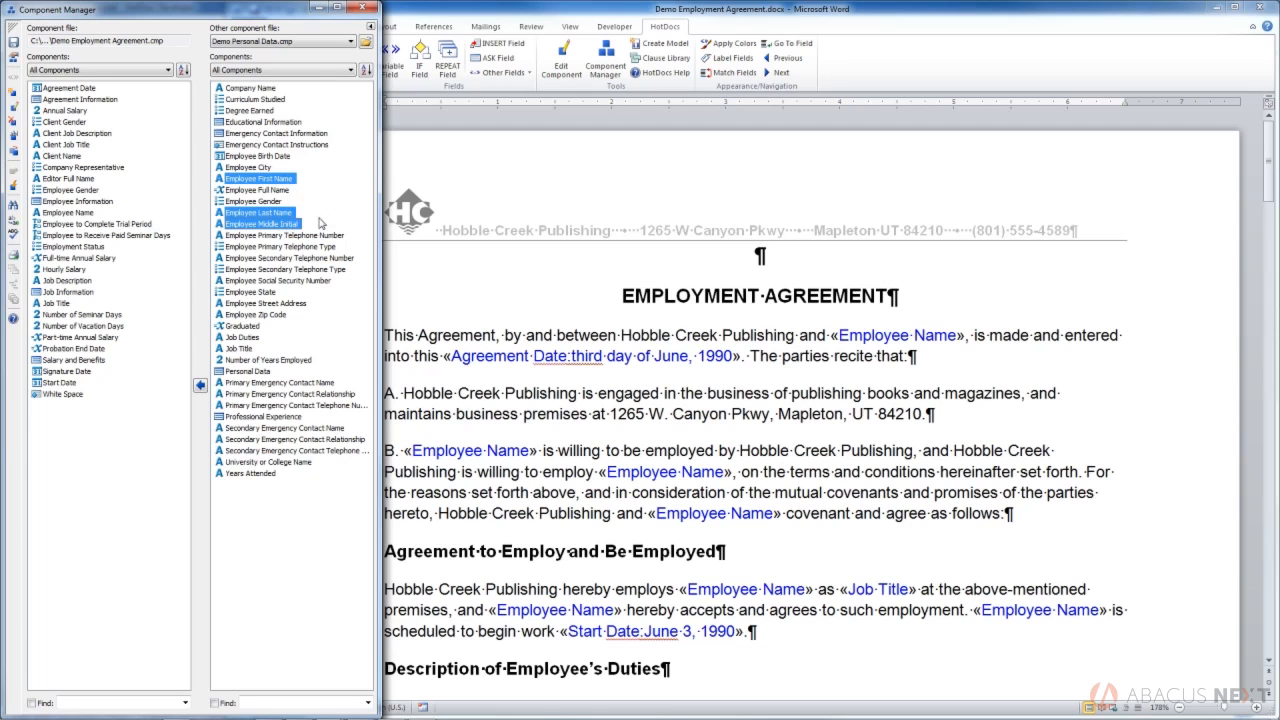
left_click(201, 386)
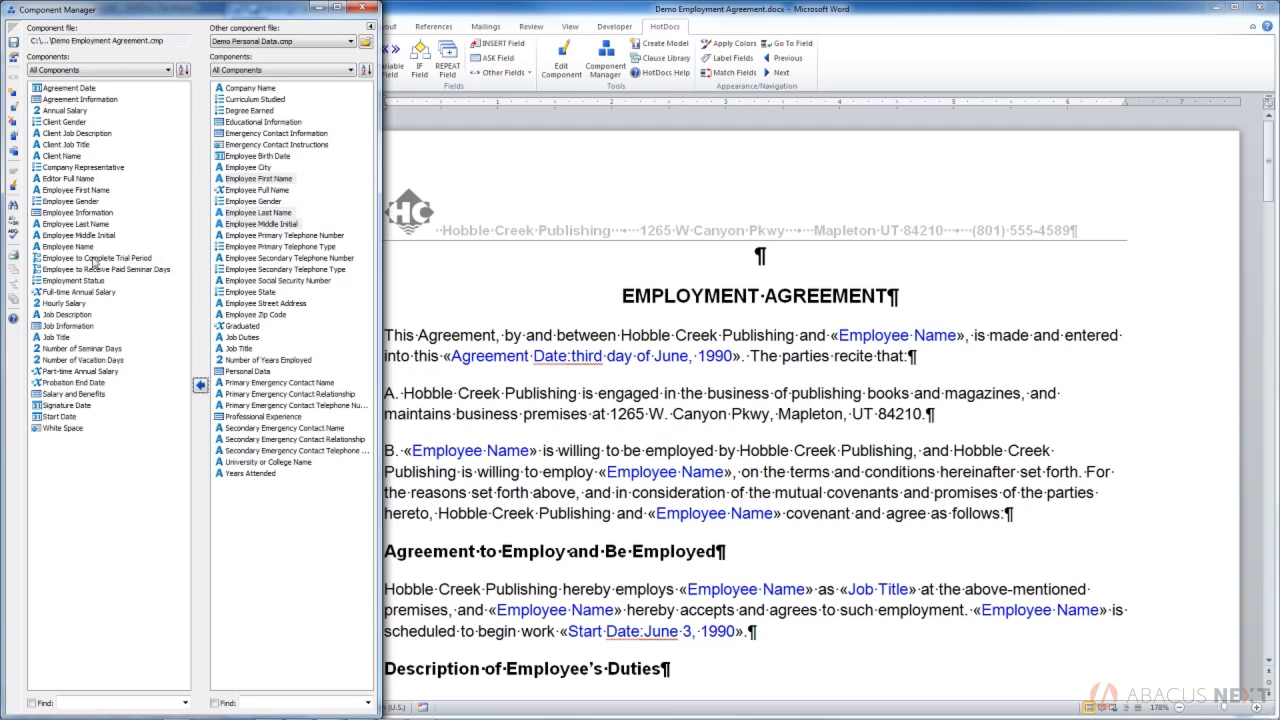
left_click(315, 184)
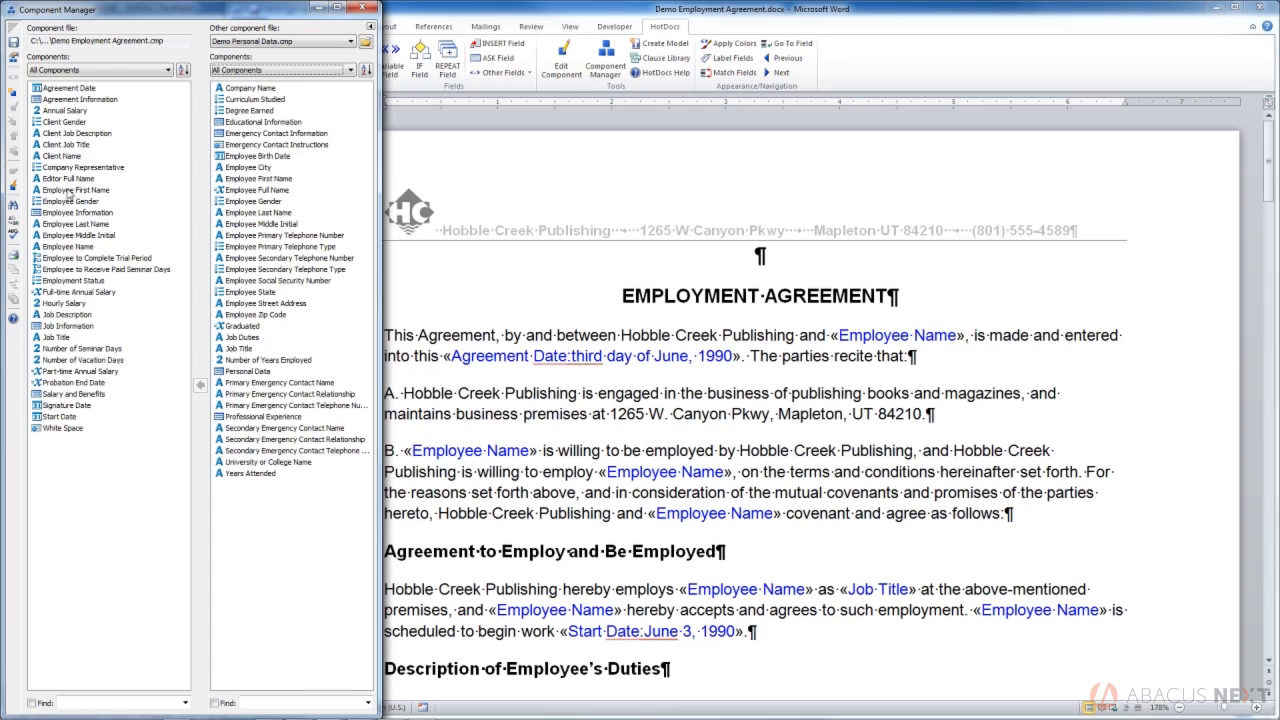
Step: Try to copy the Employee Gender variable from Demo Personal Data.cmp into the Demo Employment Agreement component file
left_click(248, 202)
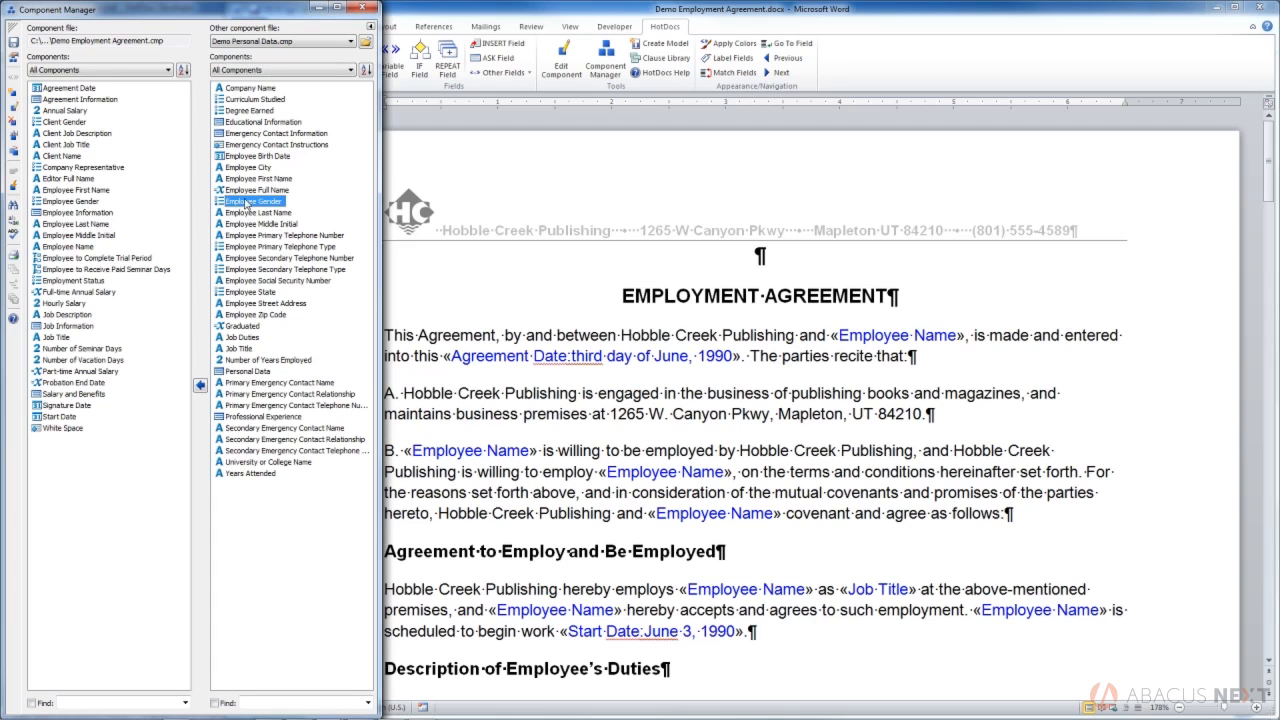
left_click(66, 202)
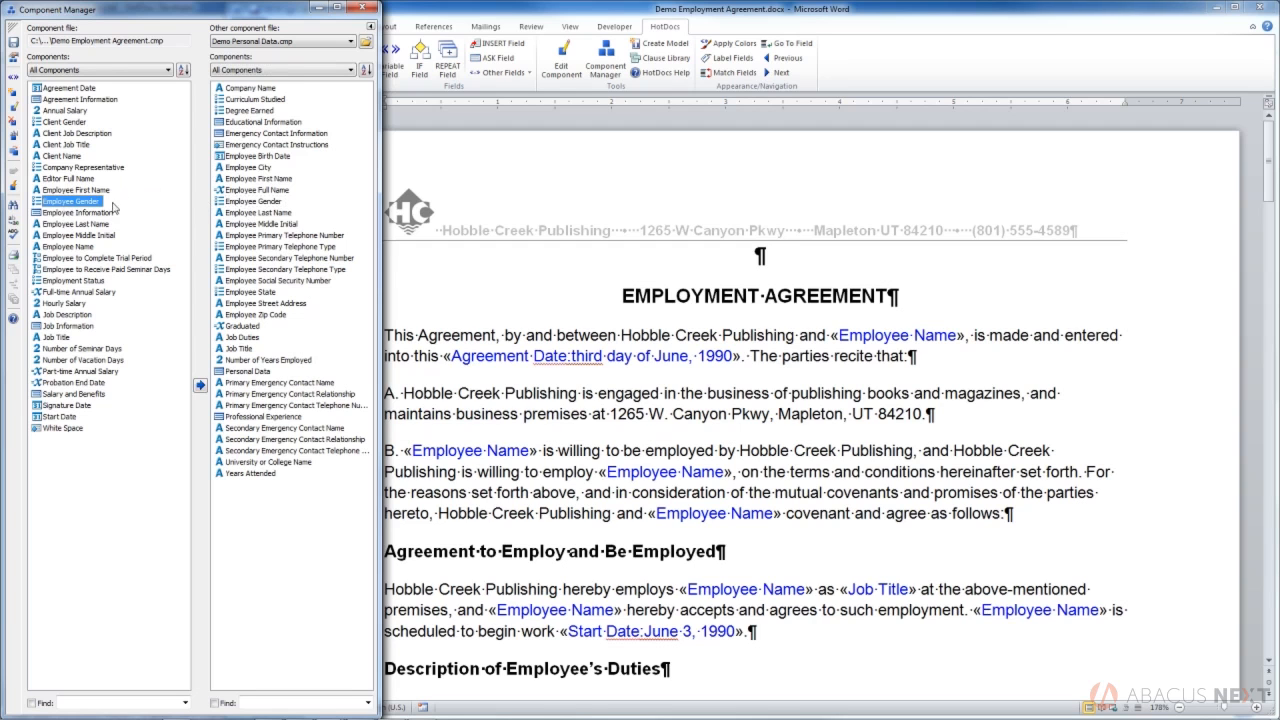
left_click(236, 202)
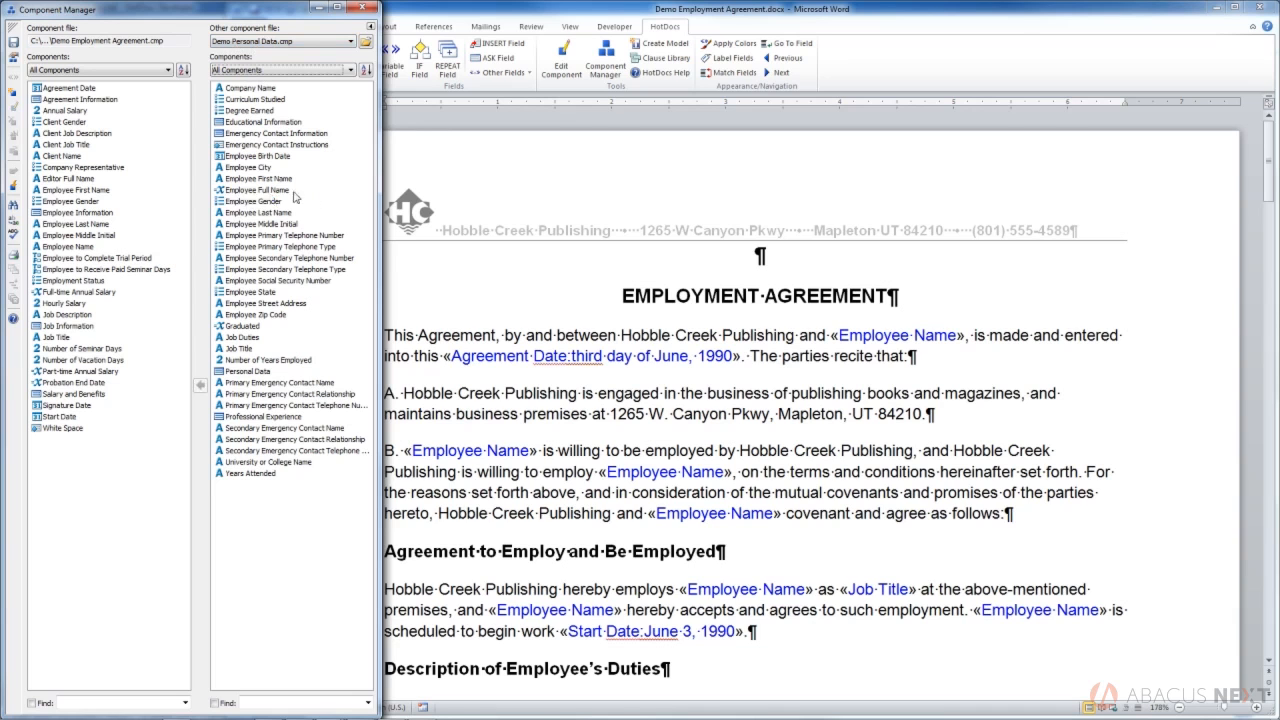
left_click(200, 385)
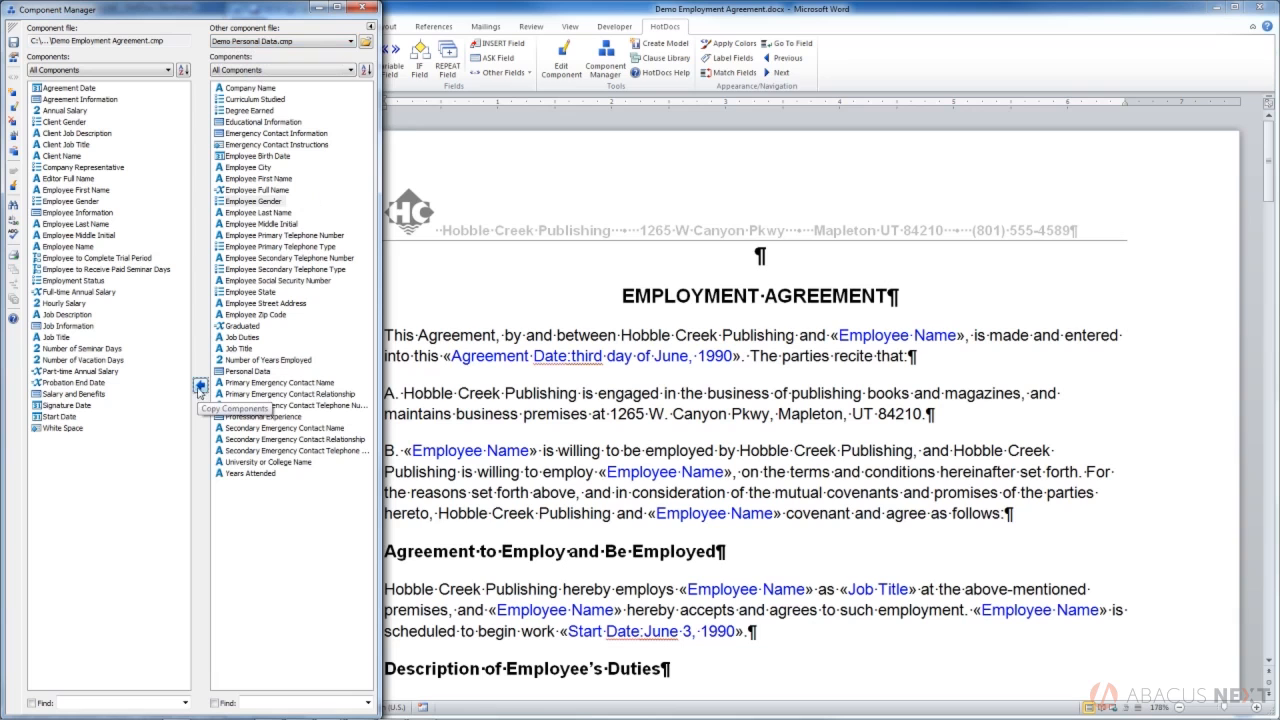
left_click(248, 202)
left_click(201, 386)
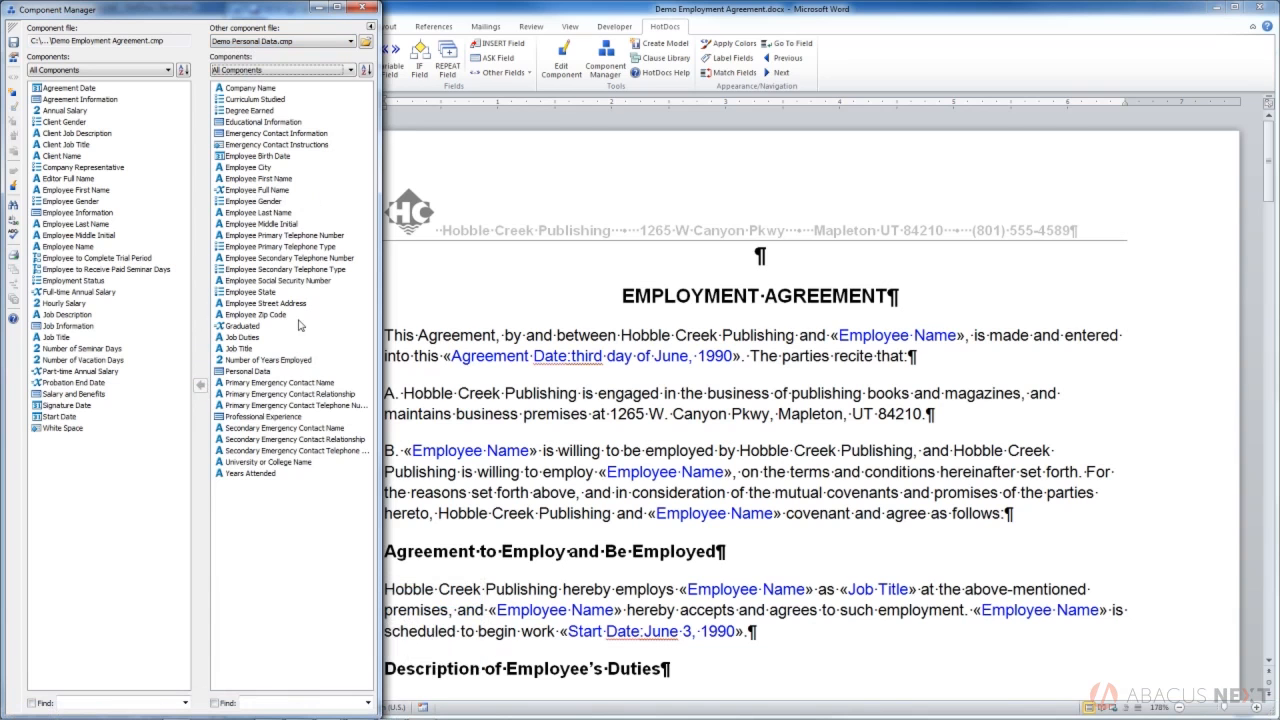
left_click(256, 202)
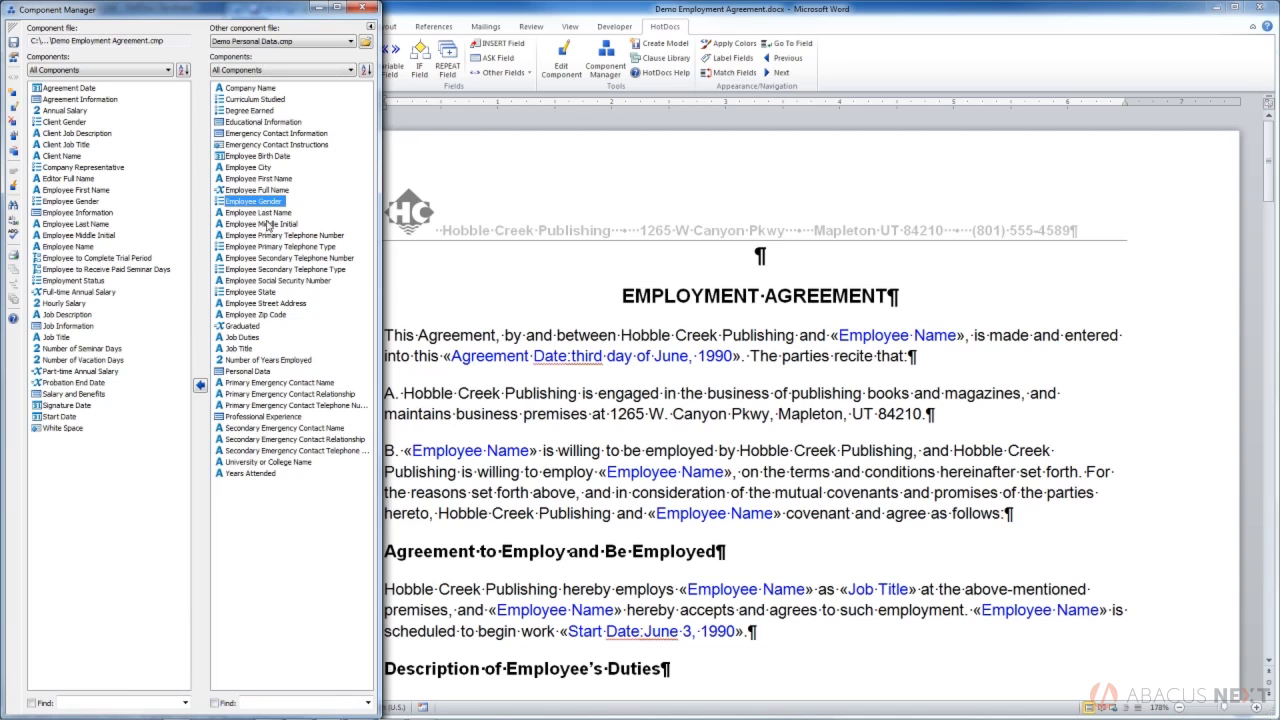
Step: Clear the prompt of the Employee Gender variable in the Demo Employment Agreement component file and reopen the variable to check it
double_click(66, 201)
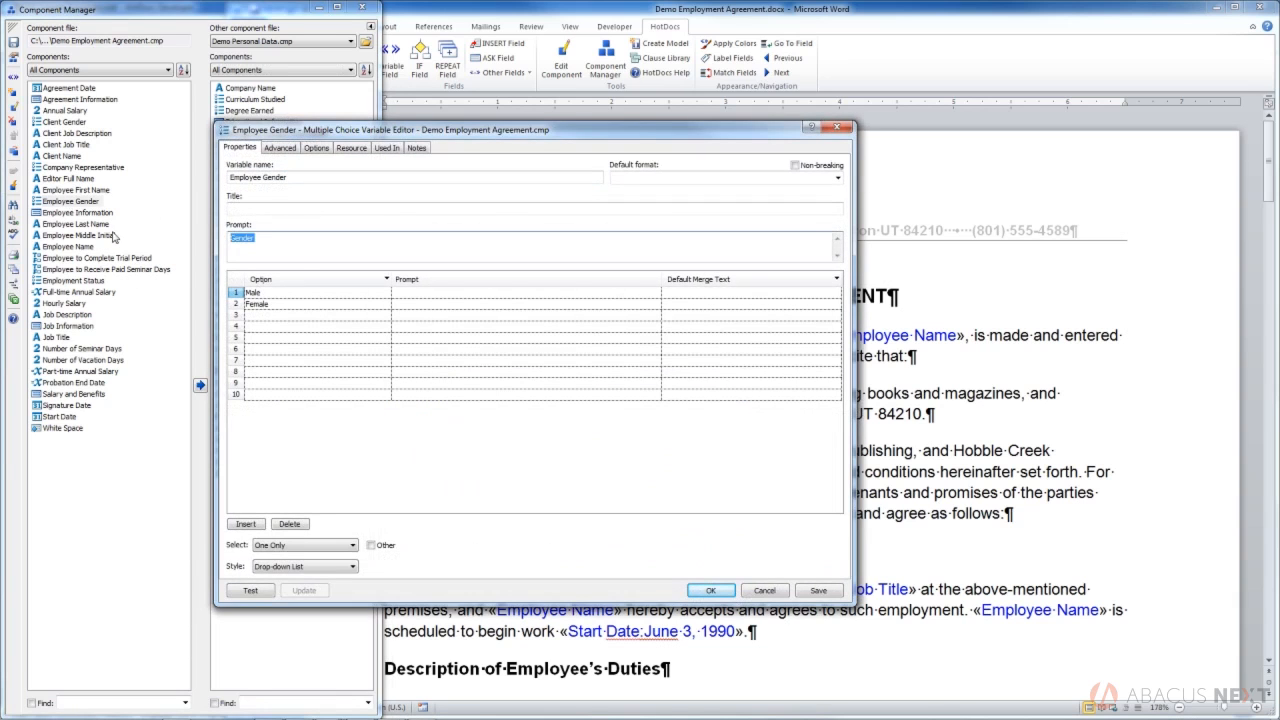
key("Delete")
left_click(711, 590)
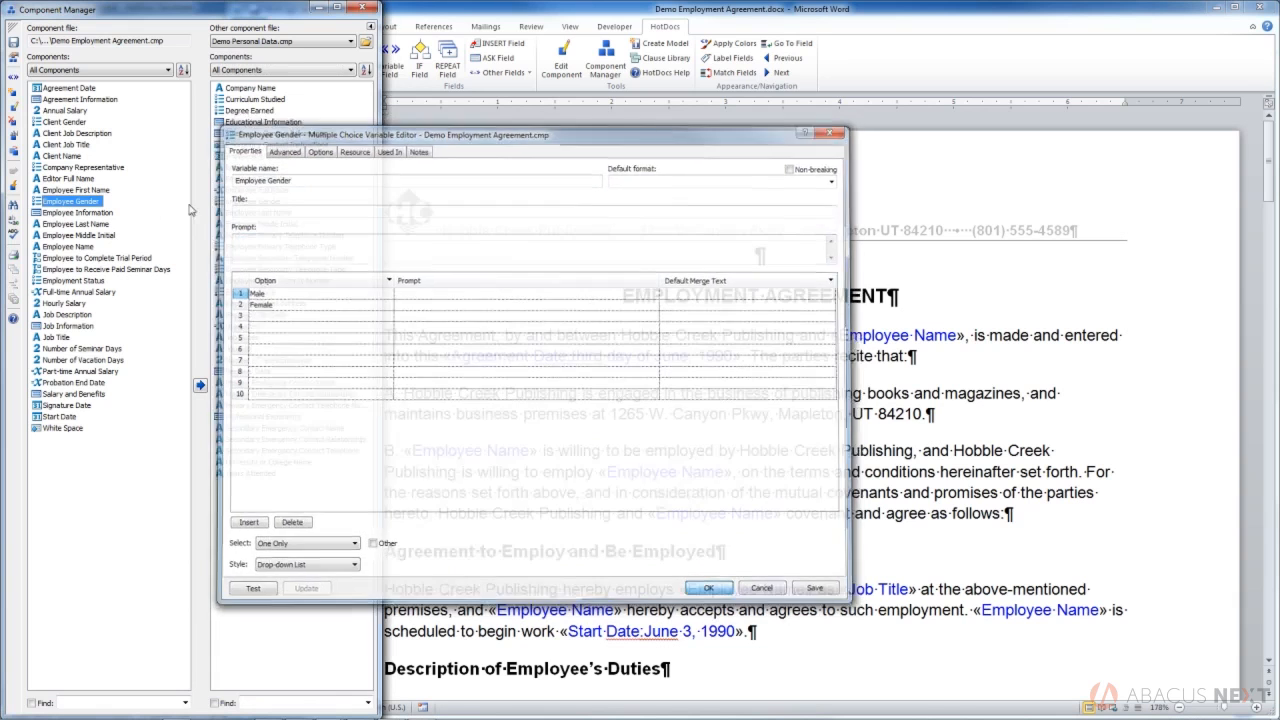
double_click(84, 204)
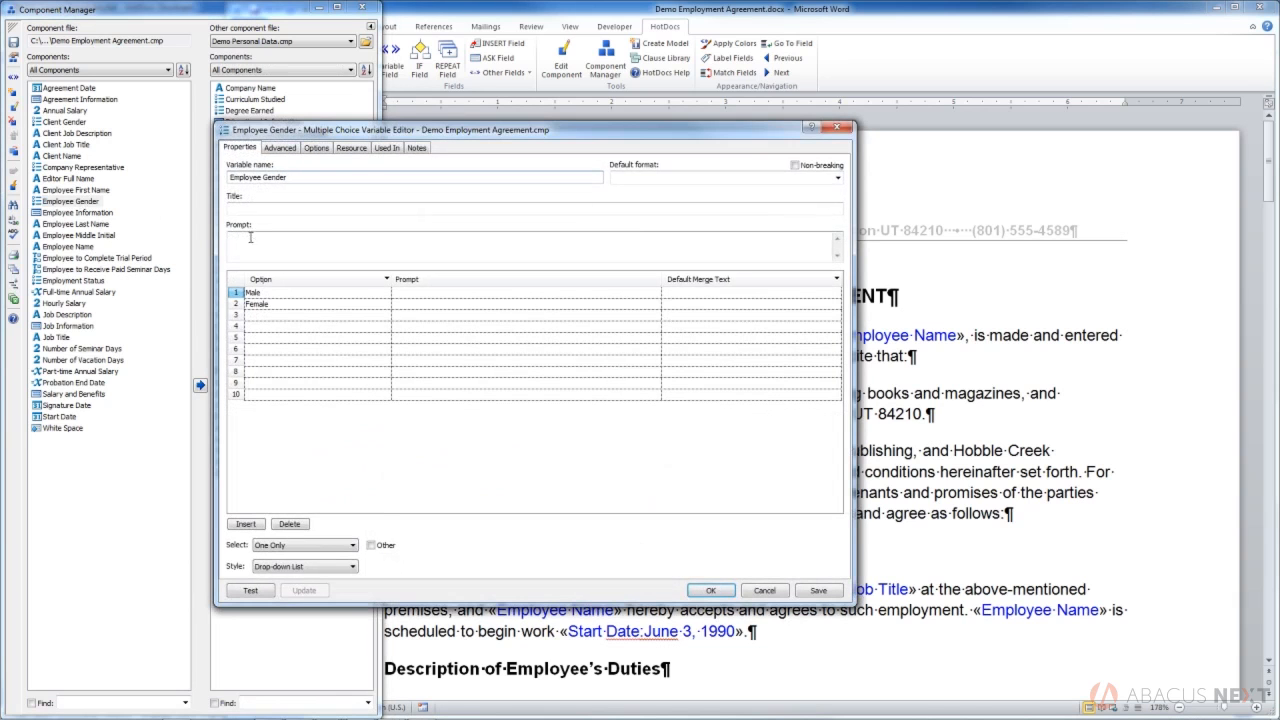
left_click(711, 590)
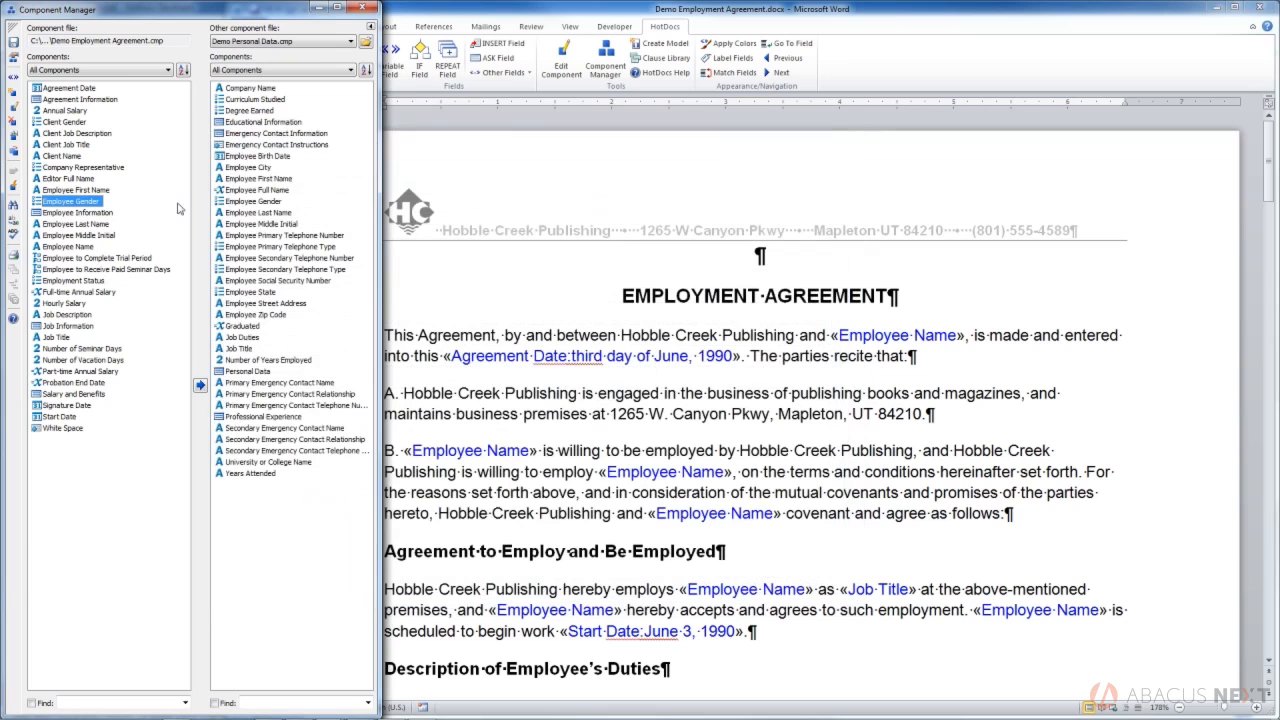
Step: Start copying Employee Gender from Demo Personal Data.cmp again and compare the prompts of the source and existing versions
left_click(266, 202)
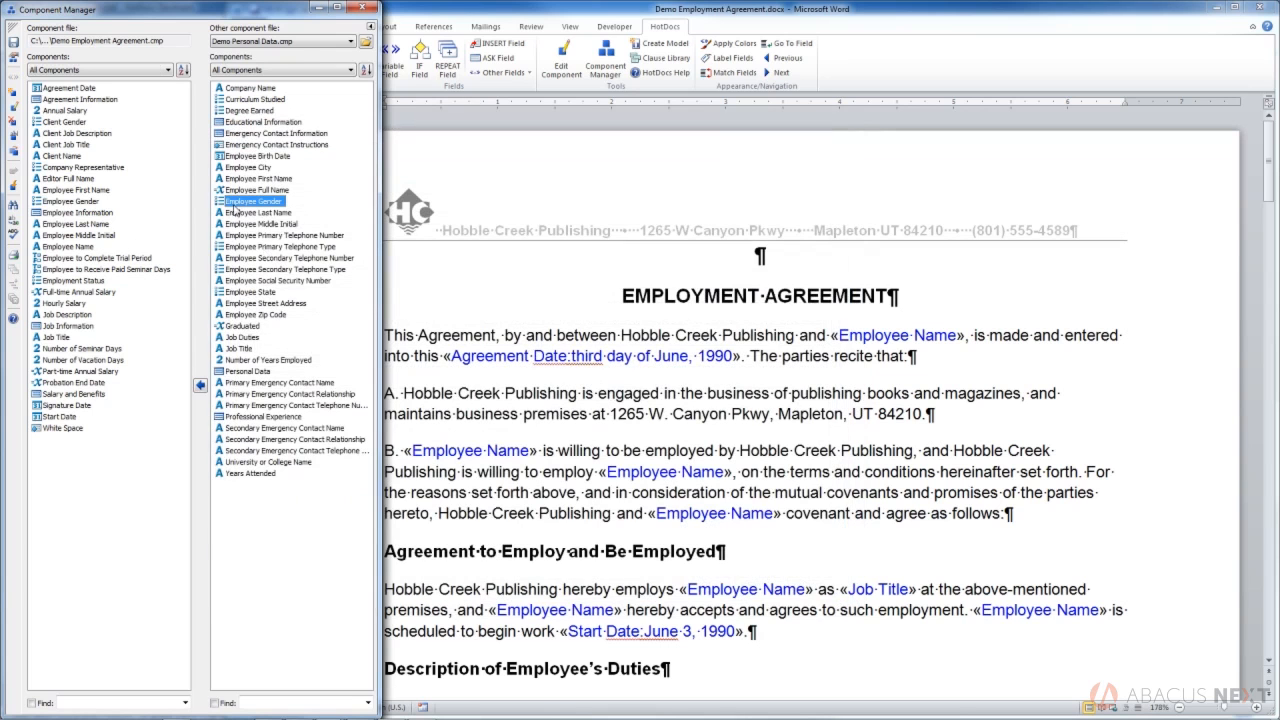
left_click(201, 386)
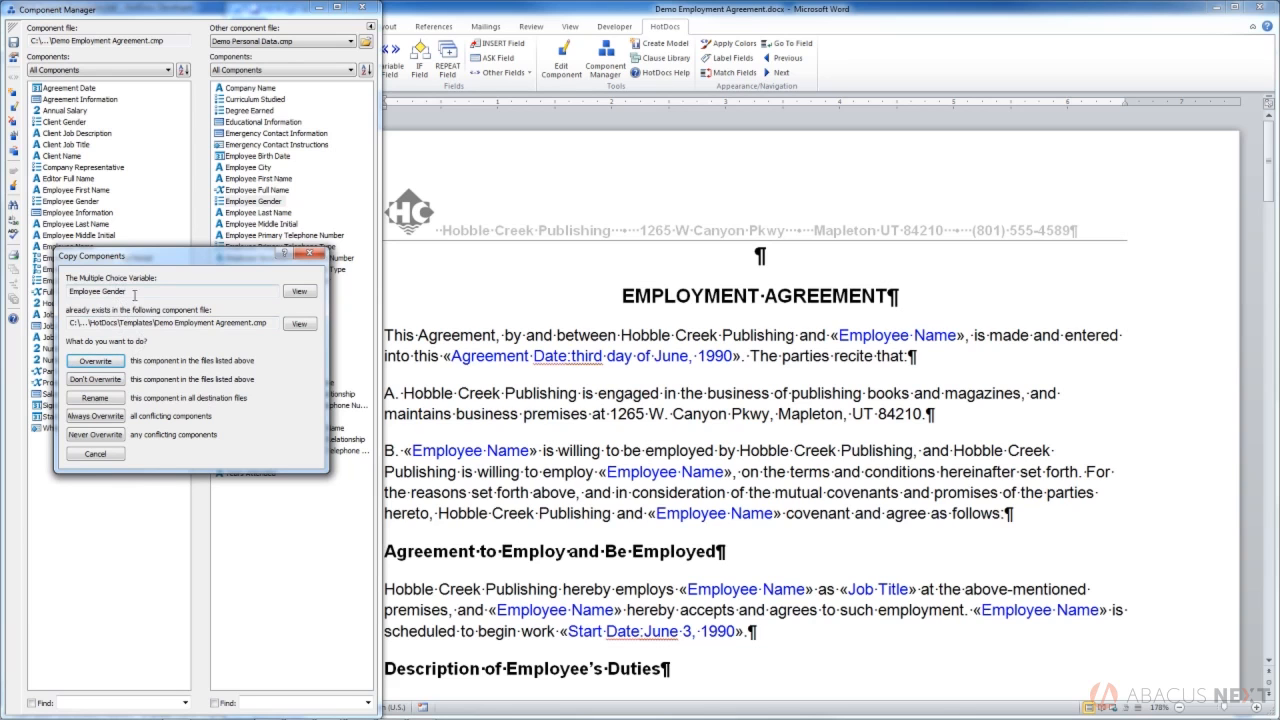
left_click(302, 291)
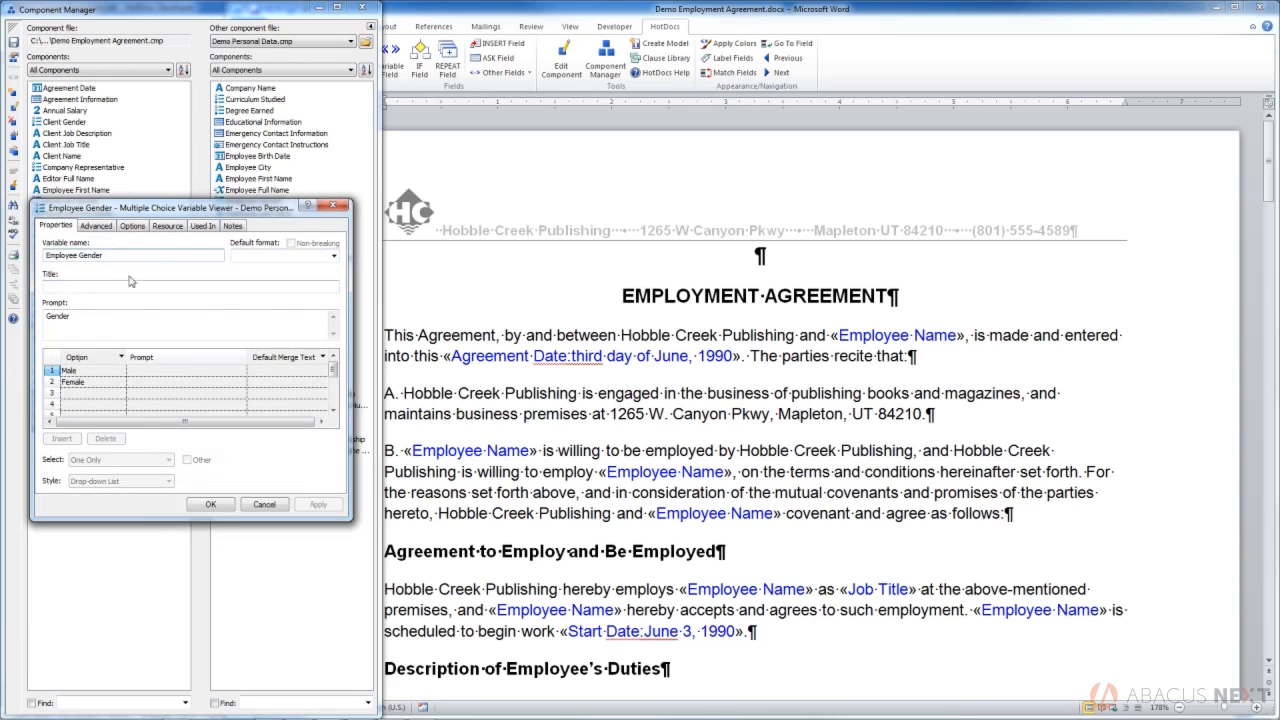
left_click(80, 320)
double_click(62, 317)
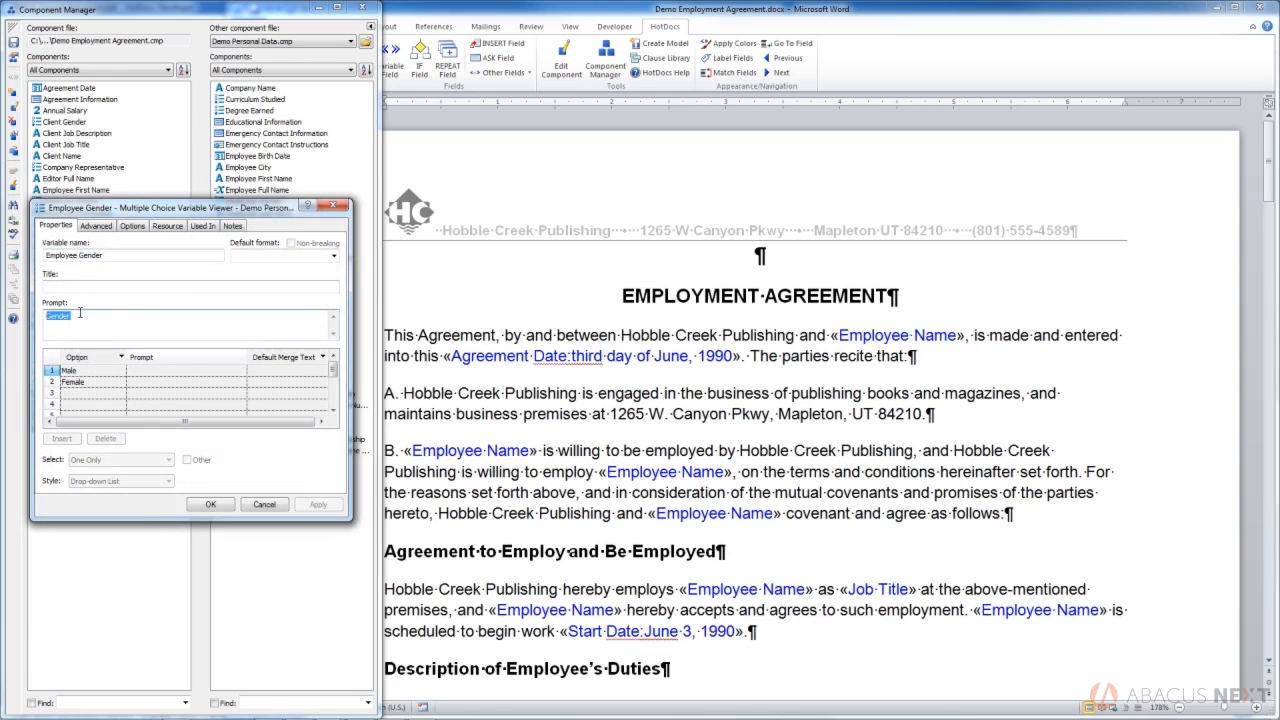
left_click(218, 505)
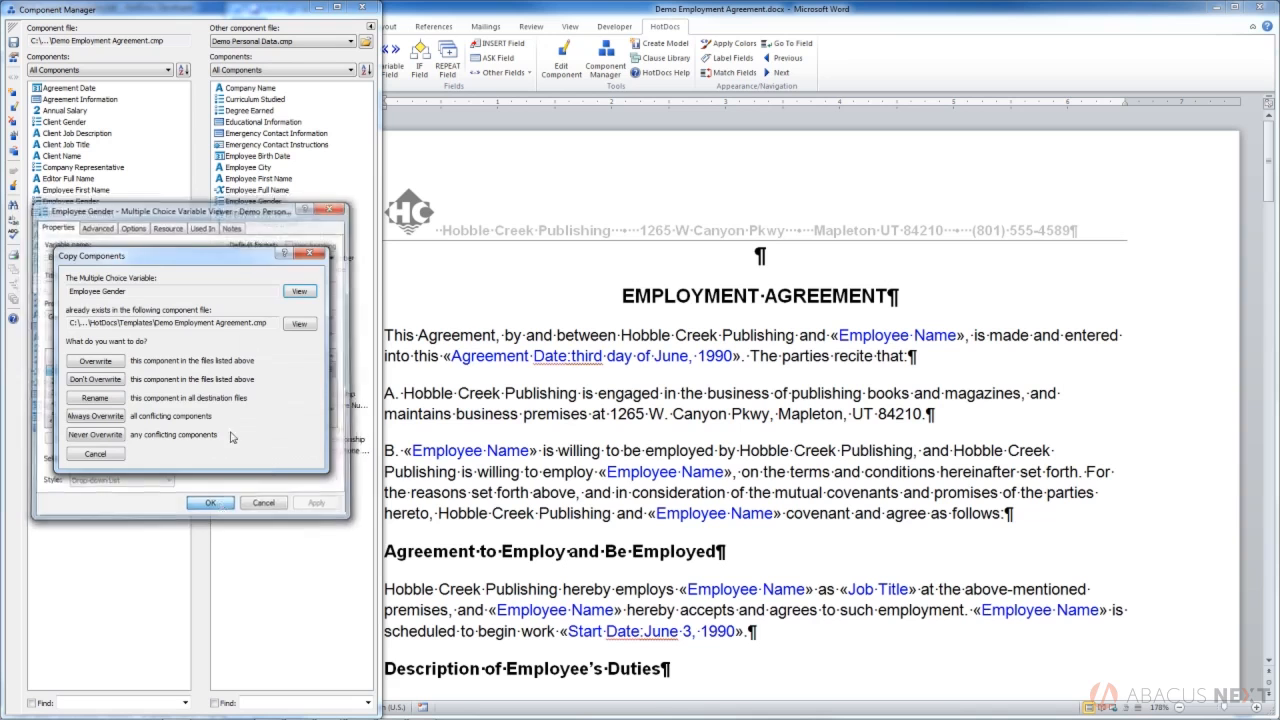
left_click(299, 323)
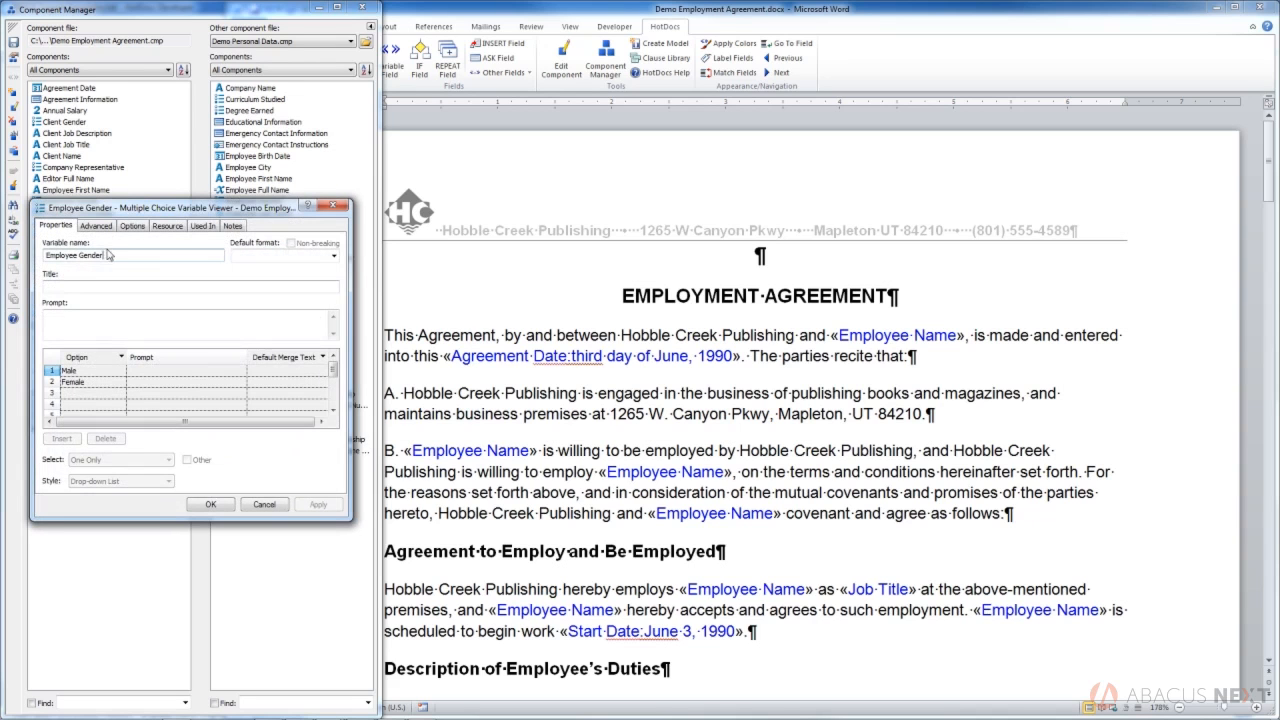
left_click(78, 320)
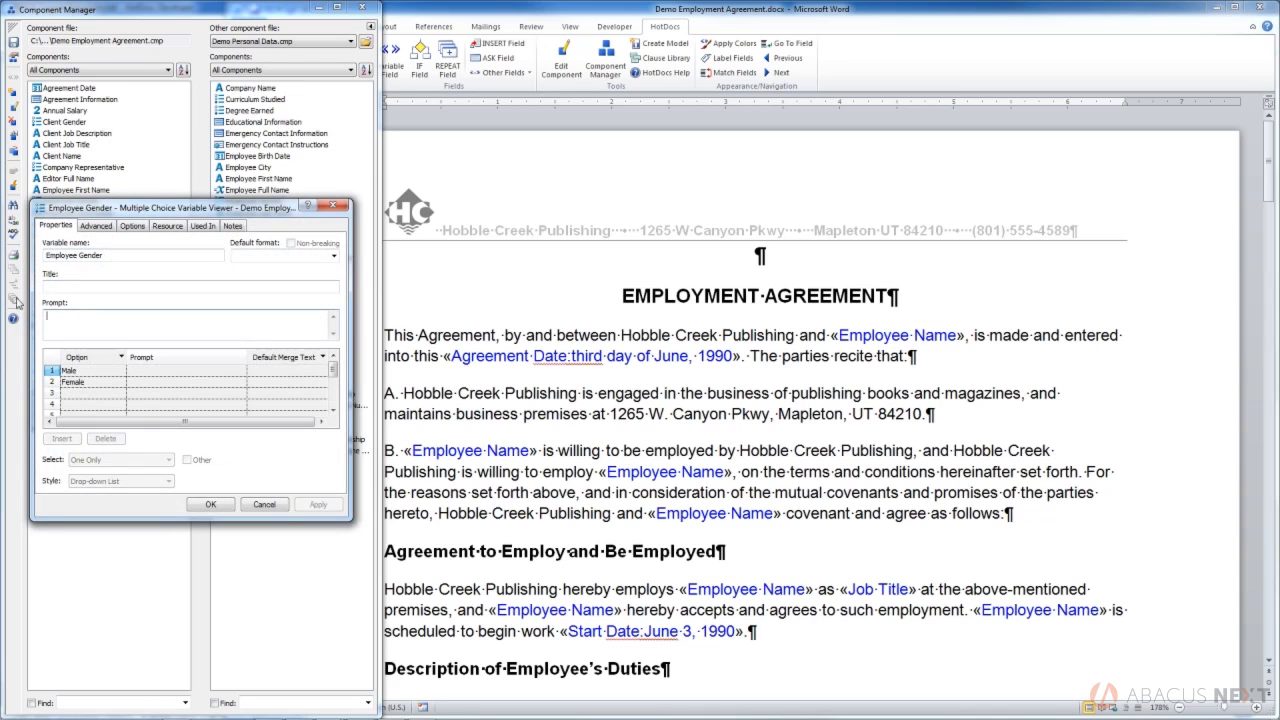
left_click(264, 504)
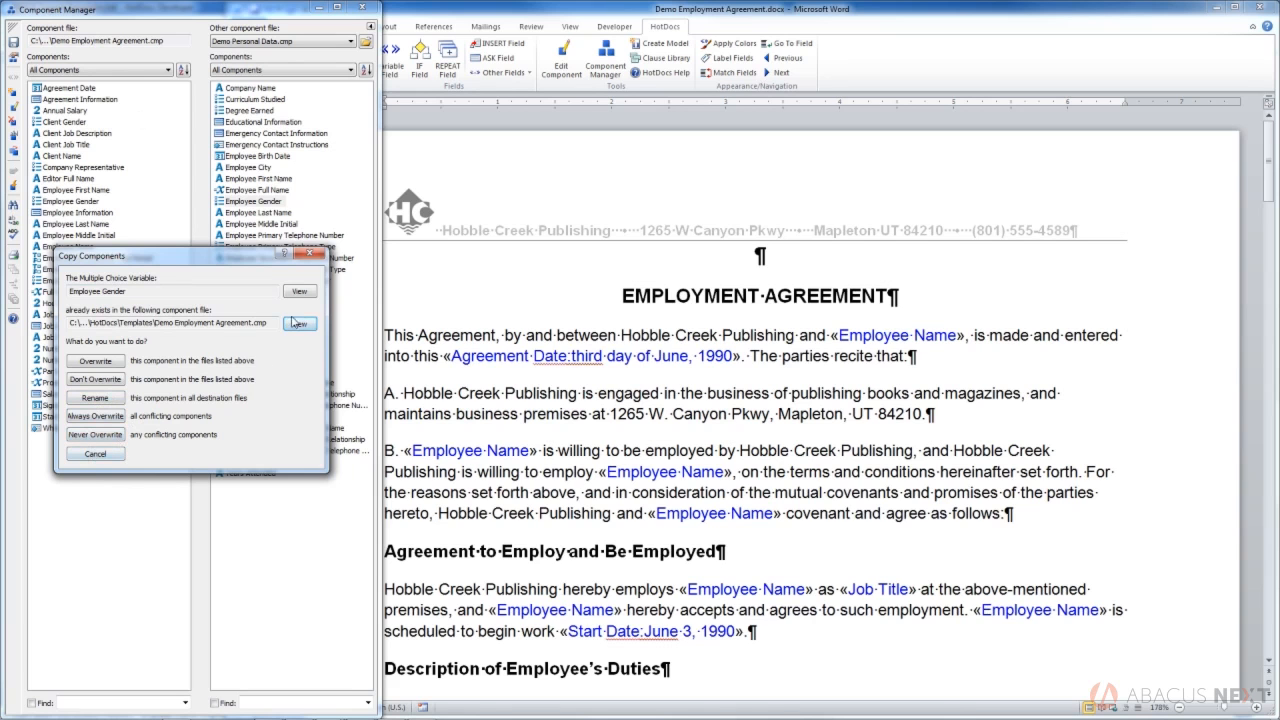
Step: Overwrite the existing Employee Gender variable with the copied one and check its prompt in the Demo Employment Agreement component file
left_click(96, 362)
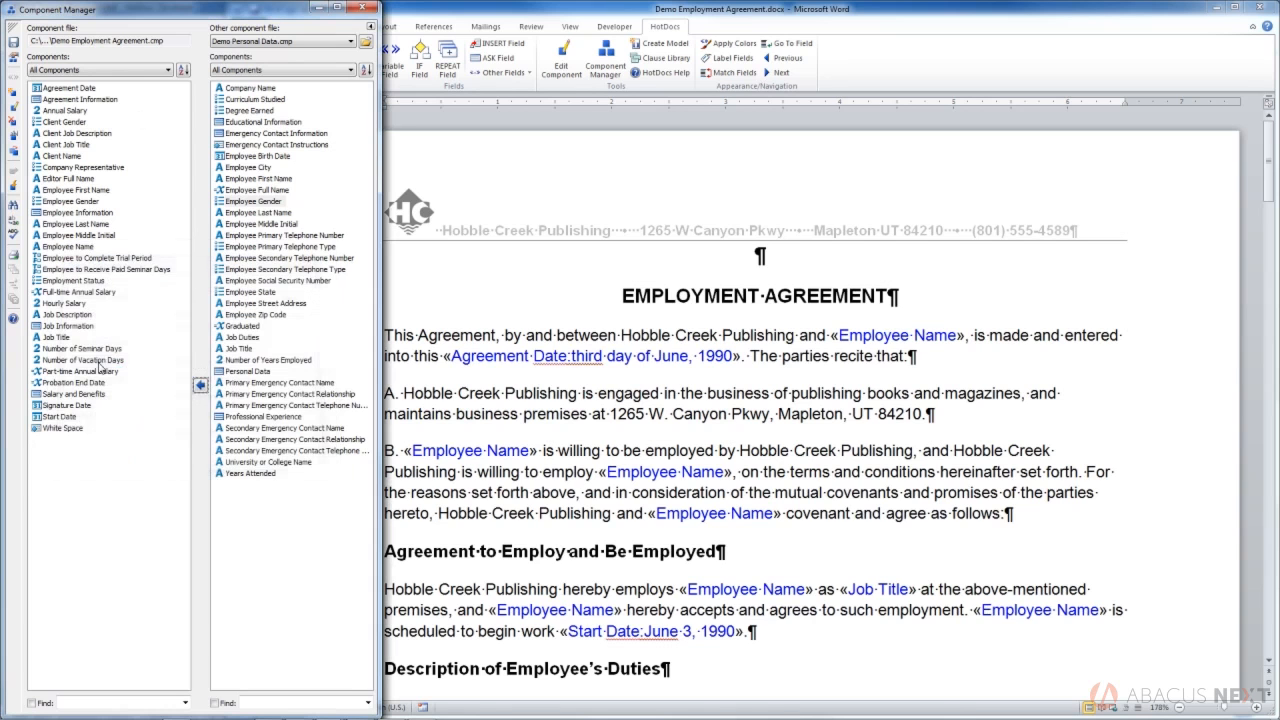
double_click(56, 201)
double_click(259, 238)
left_click(280, 242)
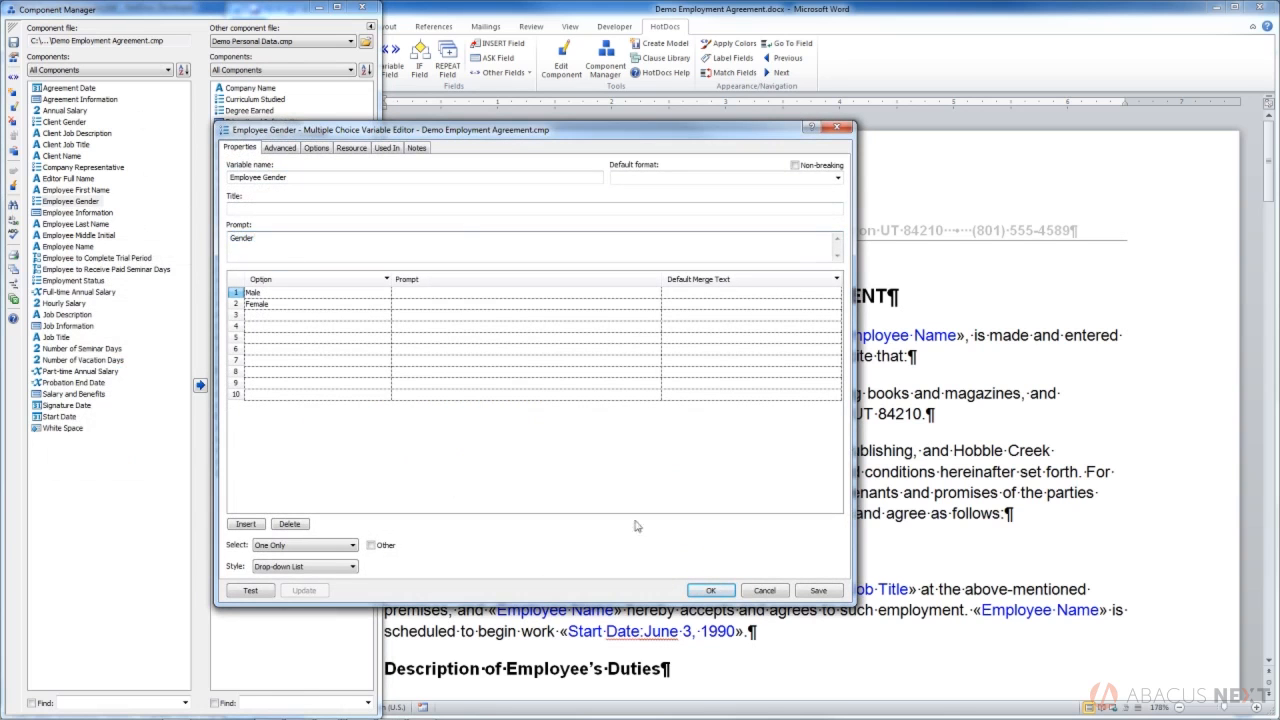
left_click(705, 590)
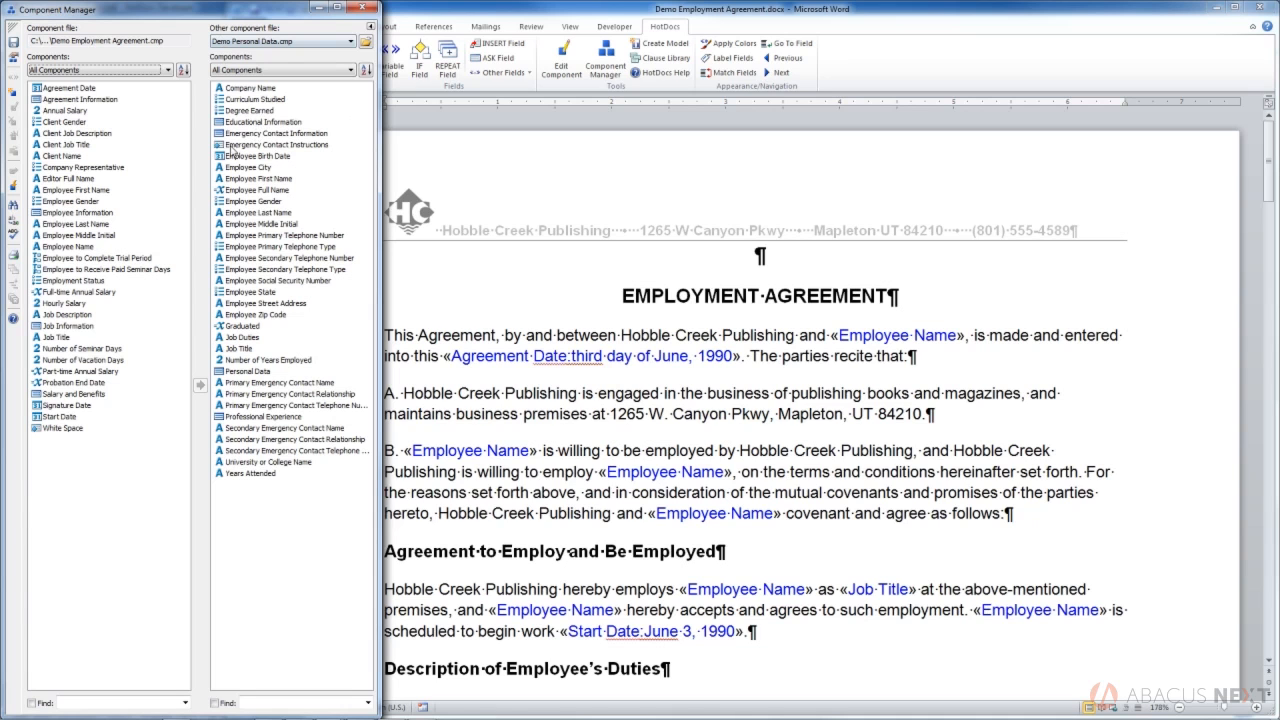
Step: Review the Educational Information dialog's contents and copy the dialog with its variables into the Demo Employment Agreement component file
left_click(260, 121)
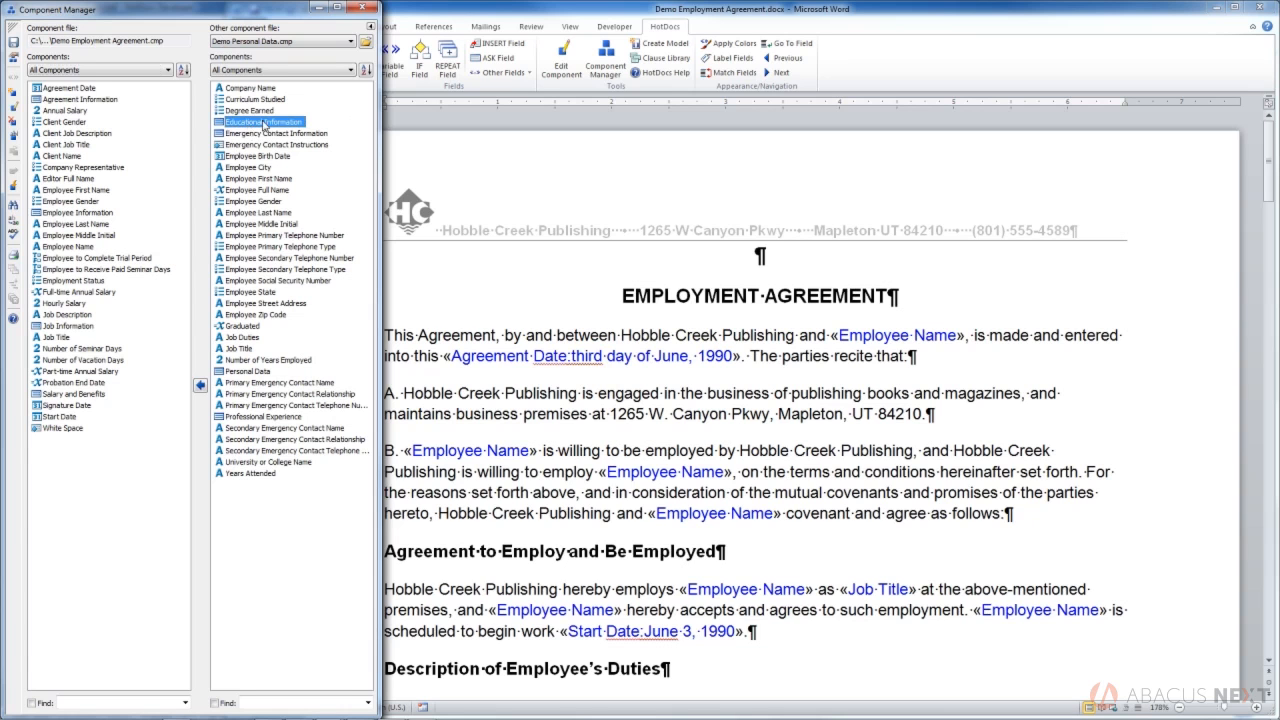
double_click(262, 122)
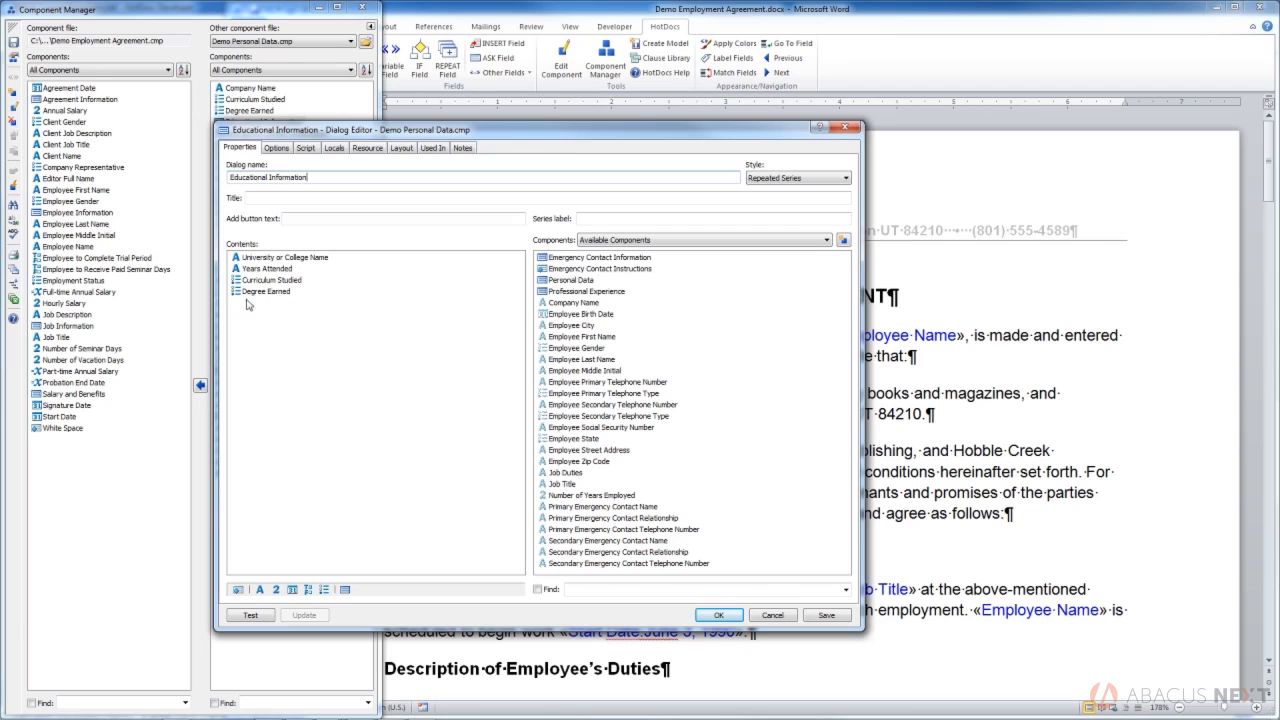
left_click(725, 614)
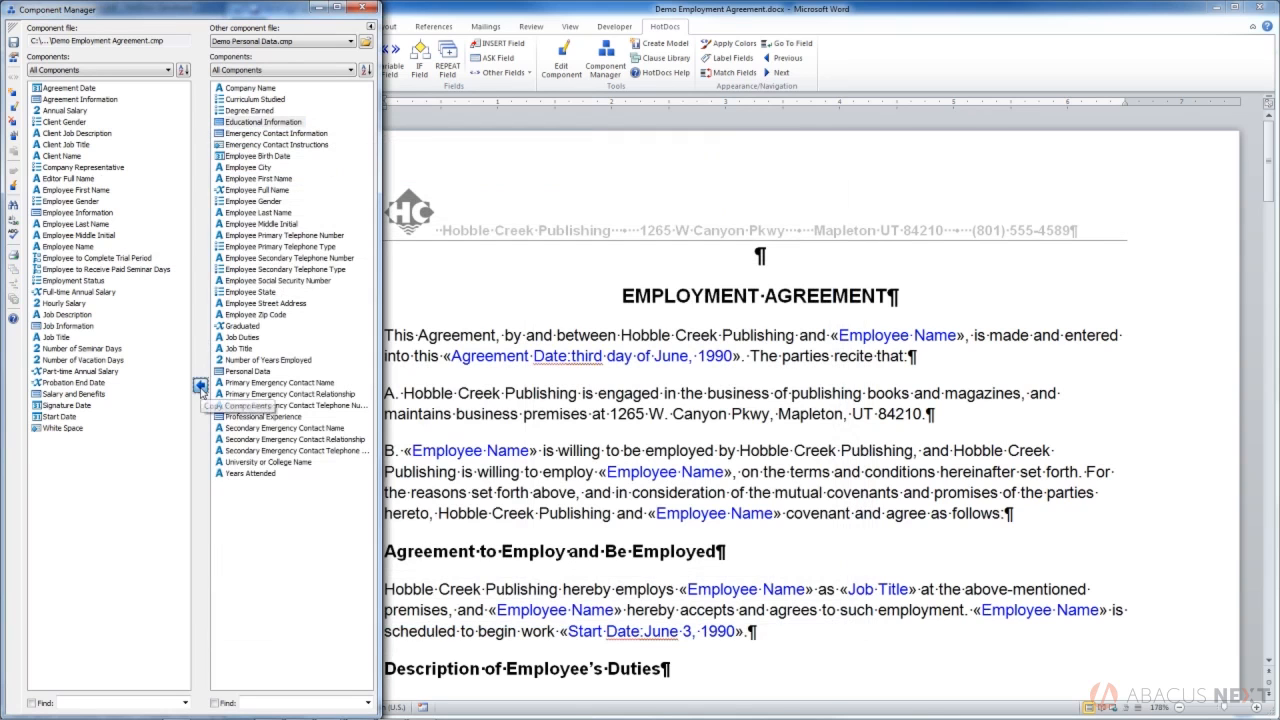
left_click(201, 385)
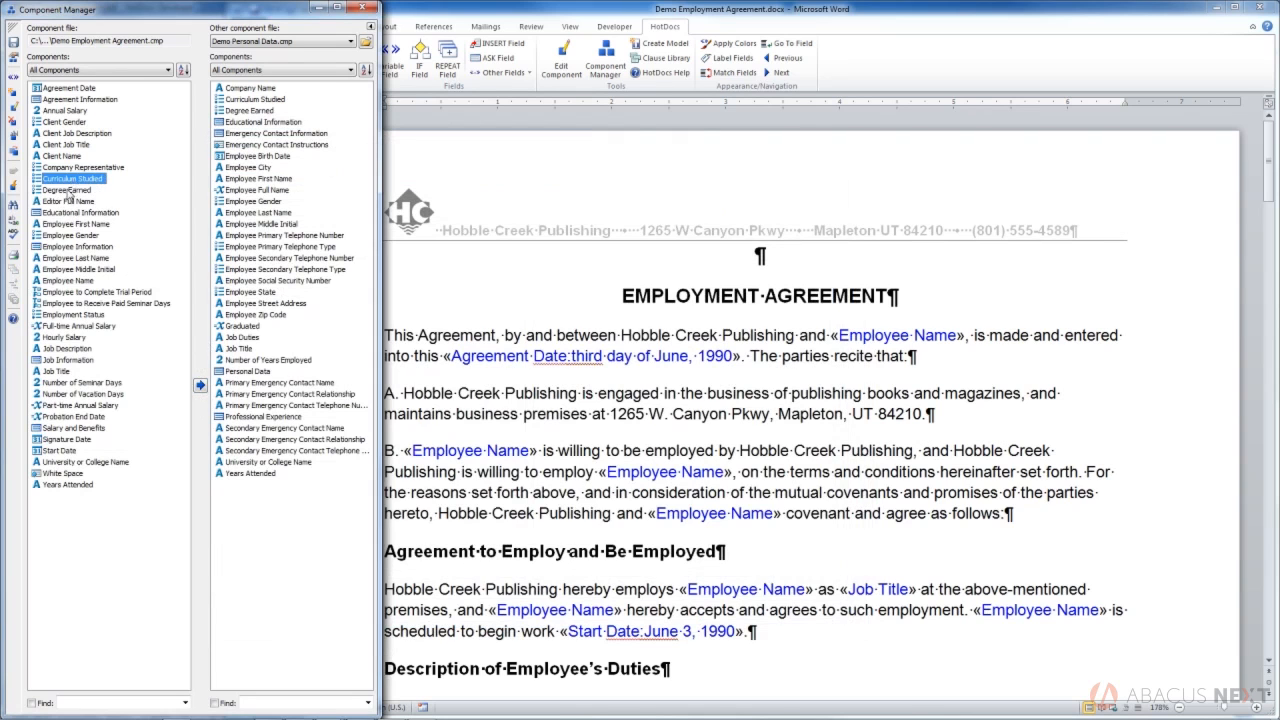
left_click(66, 190, "ctrl")
left_click(86, 462, "ctrl")
left_click(67, 484, "ctrl")
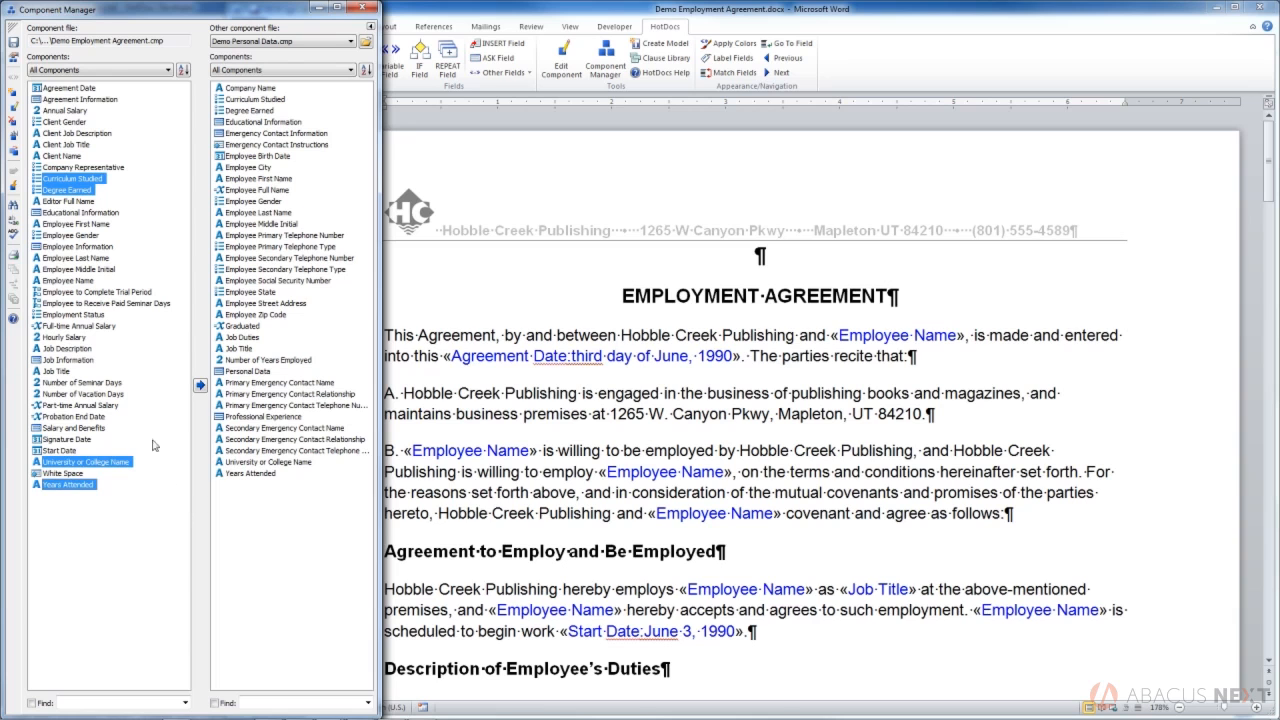
left_click(148, 204)
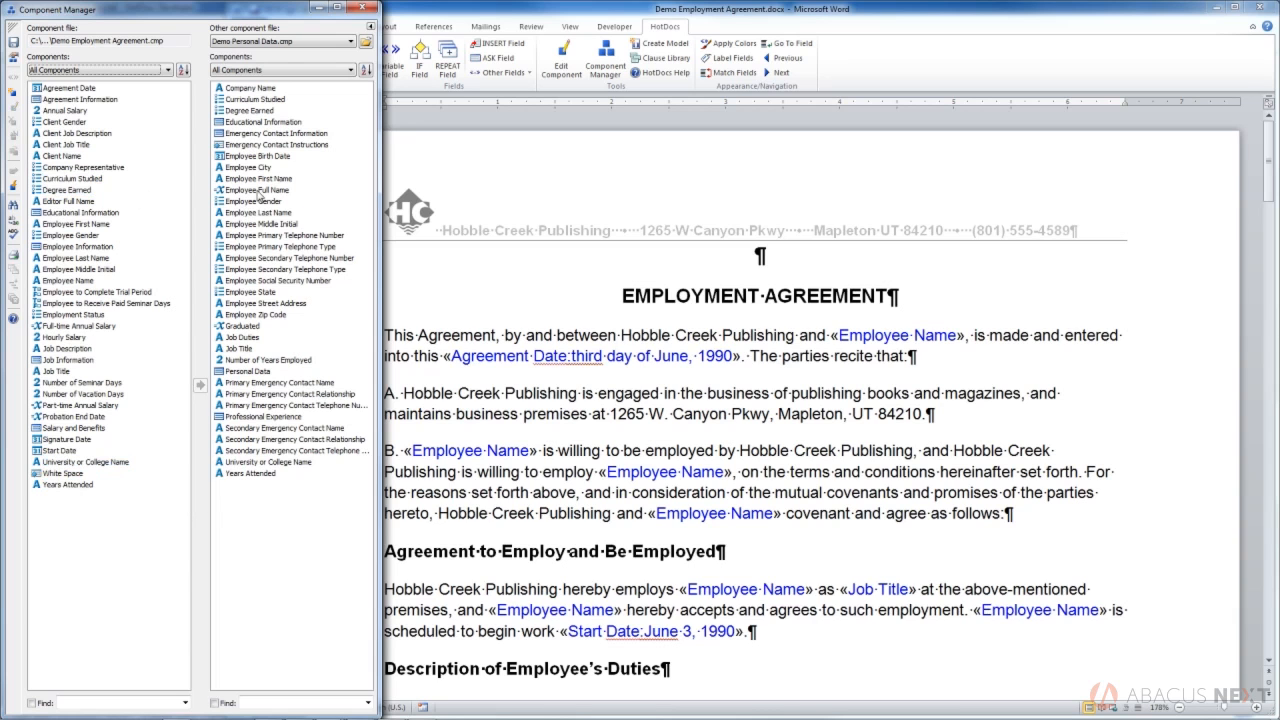
Step: Copy the Graduated computation variable into the Demo Employment Agreement component file, checking its script before and after copying
double_click(241, 327)
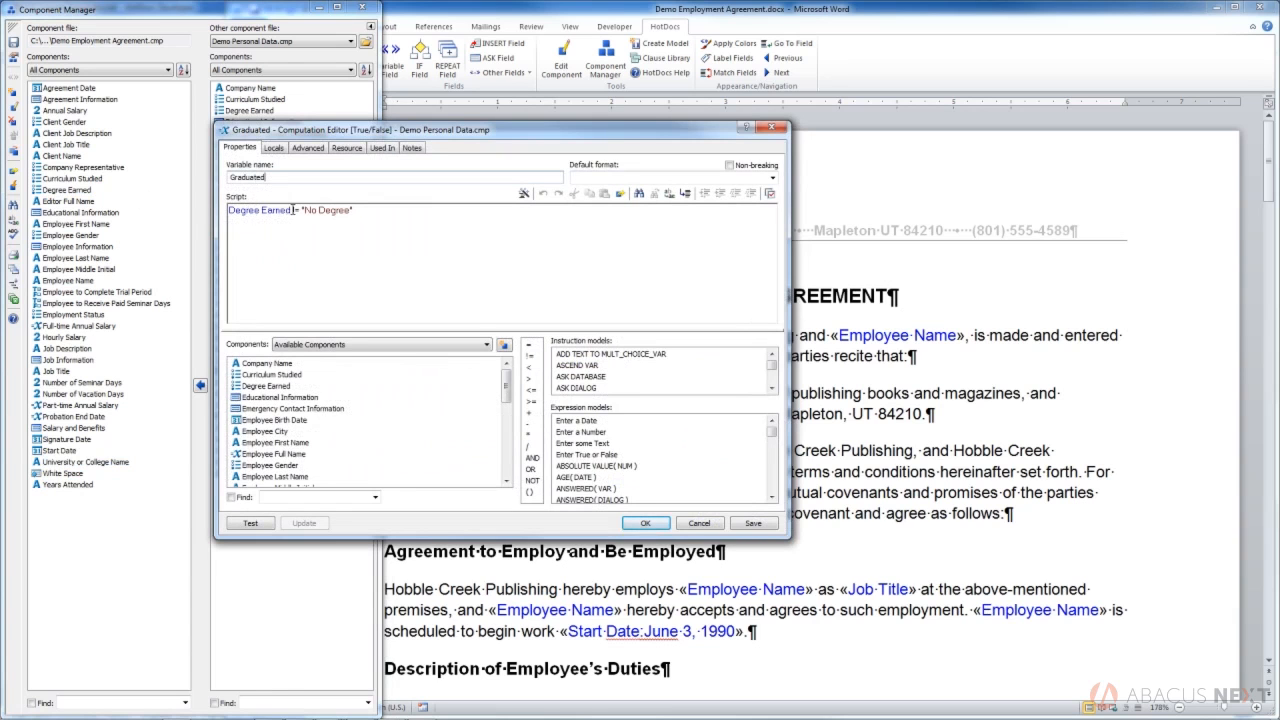
left_click_drag(291, 210, 204, 207)
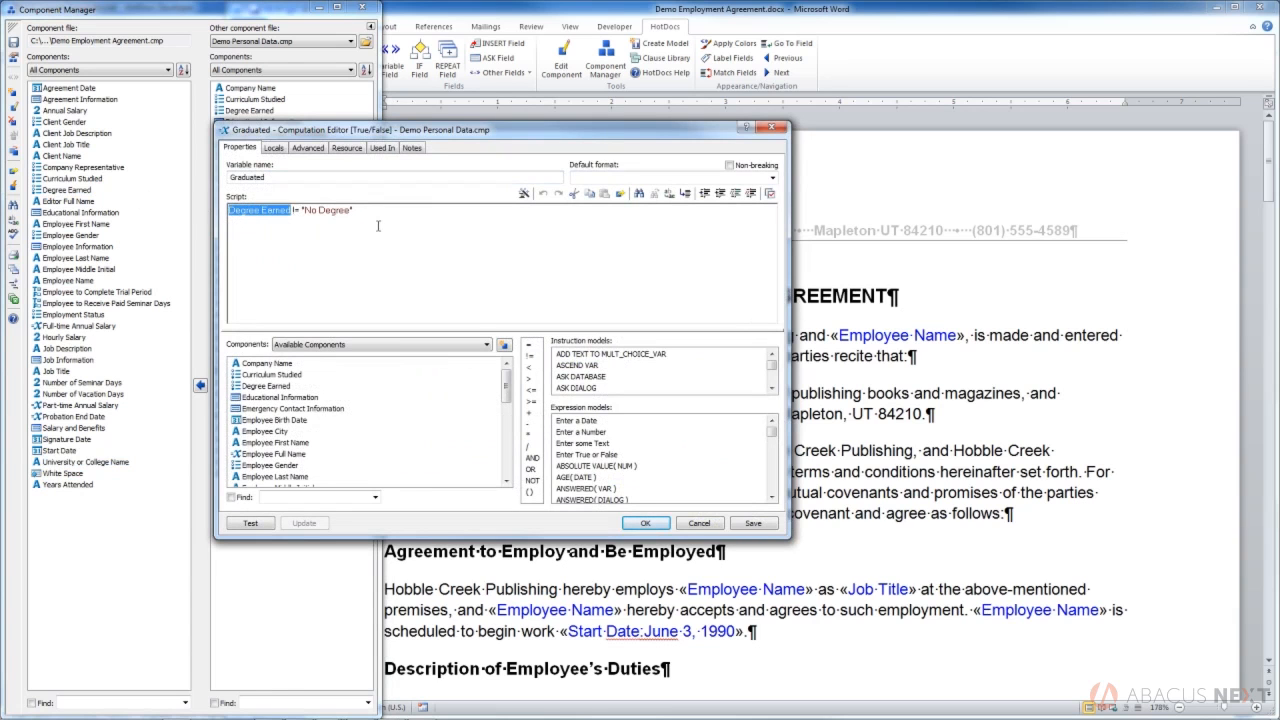
left_click(387, 224)
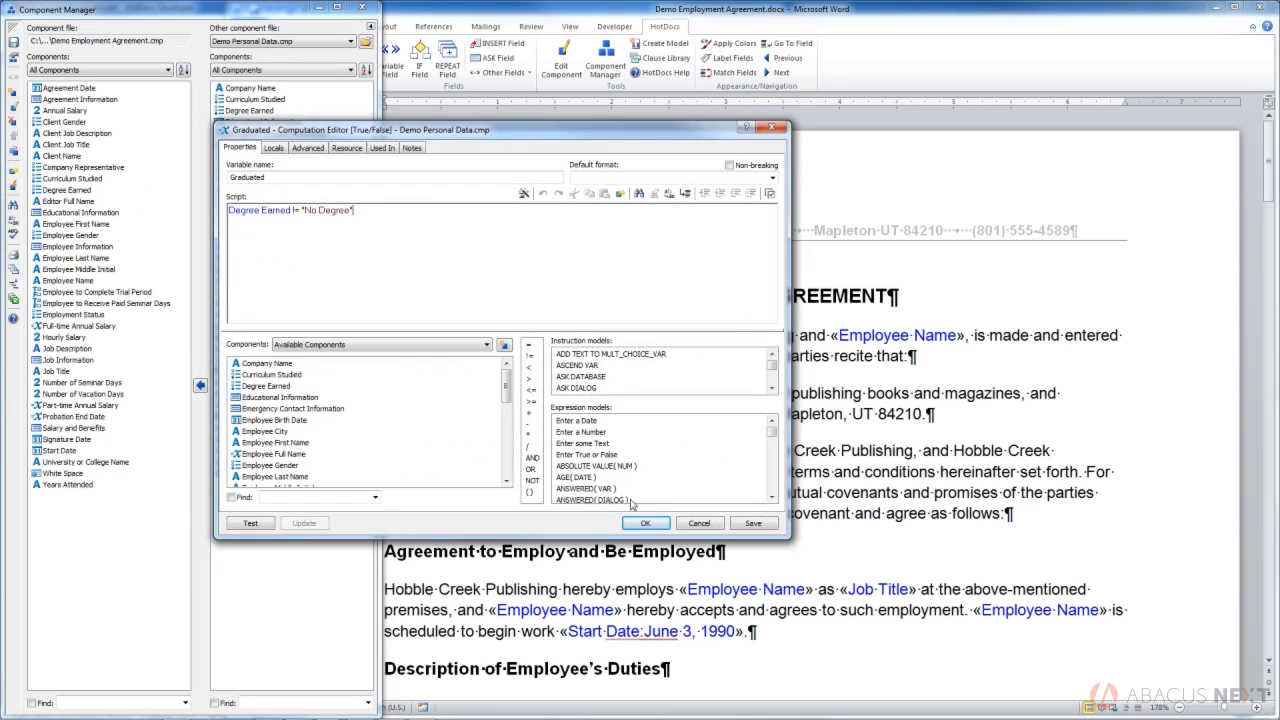
left_click(699, 522)
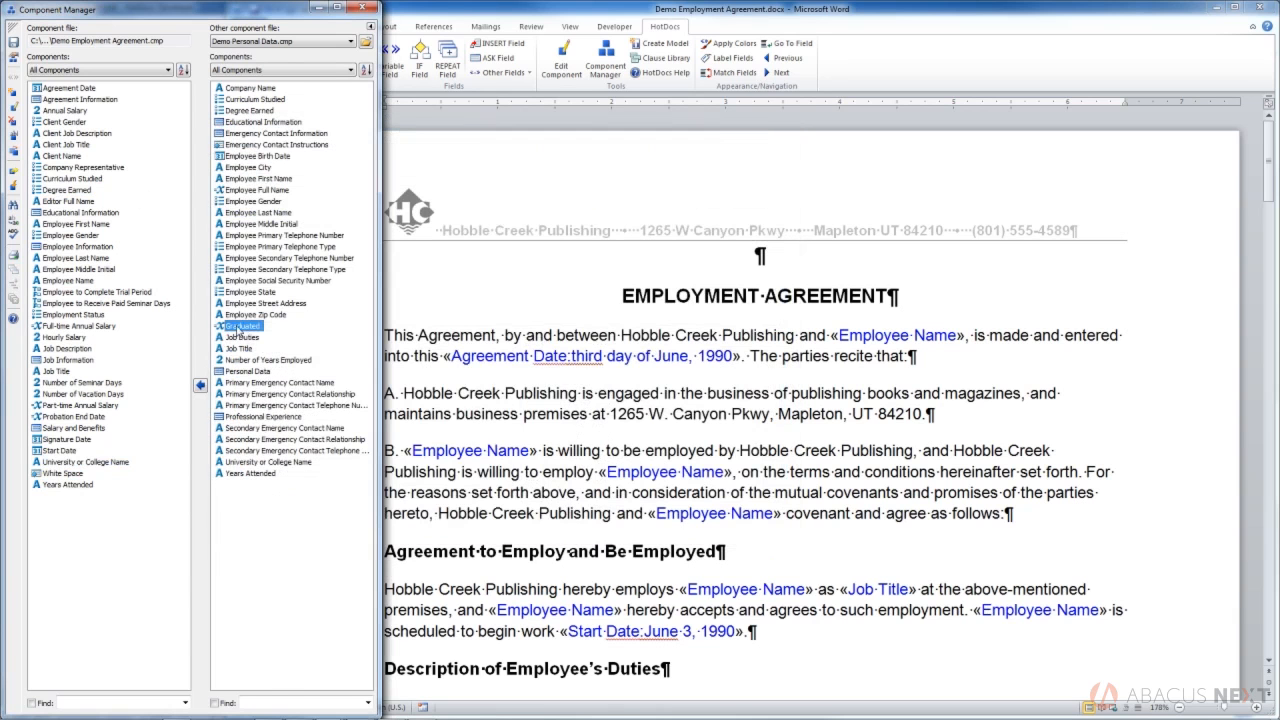
left_click(201, 386)
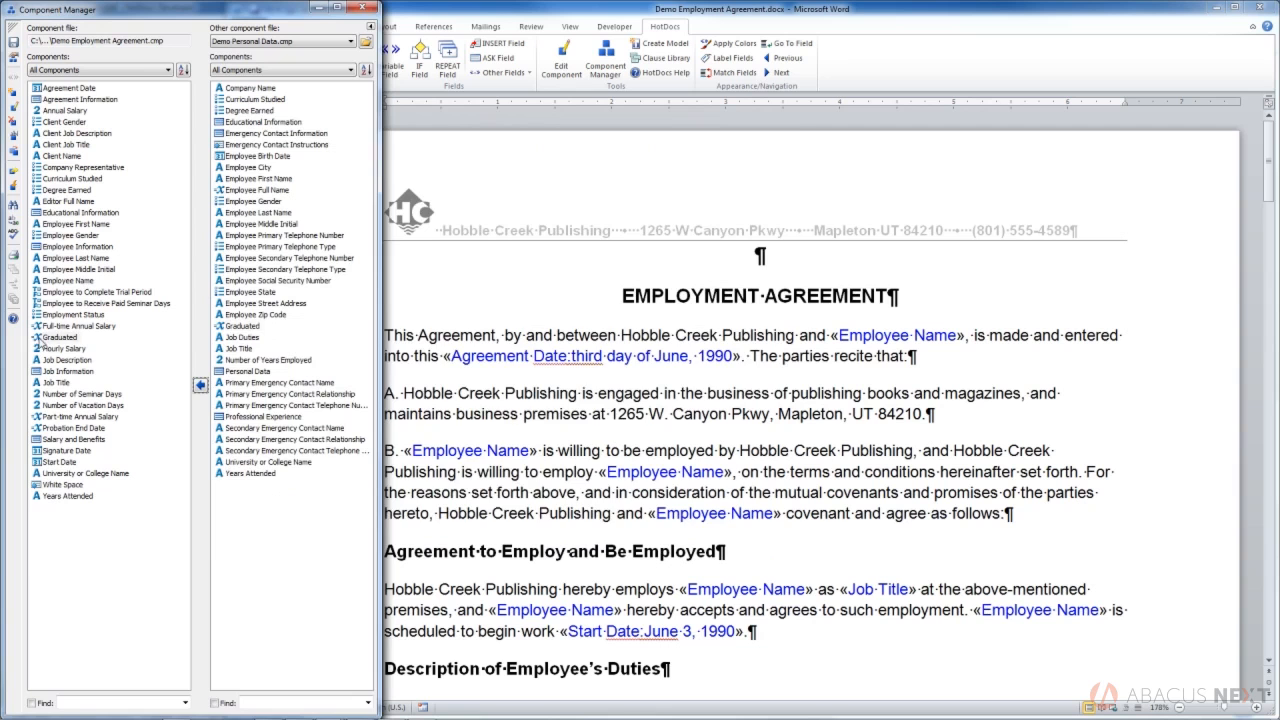
double_click(70, 337)
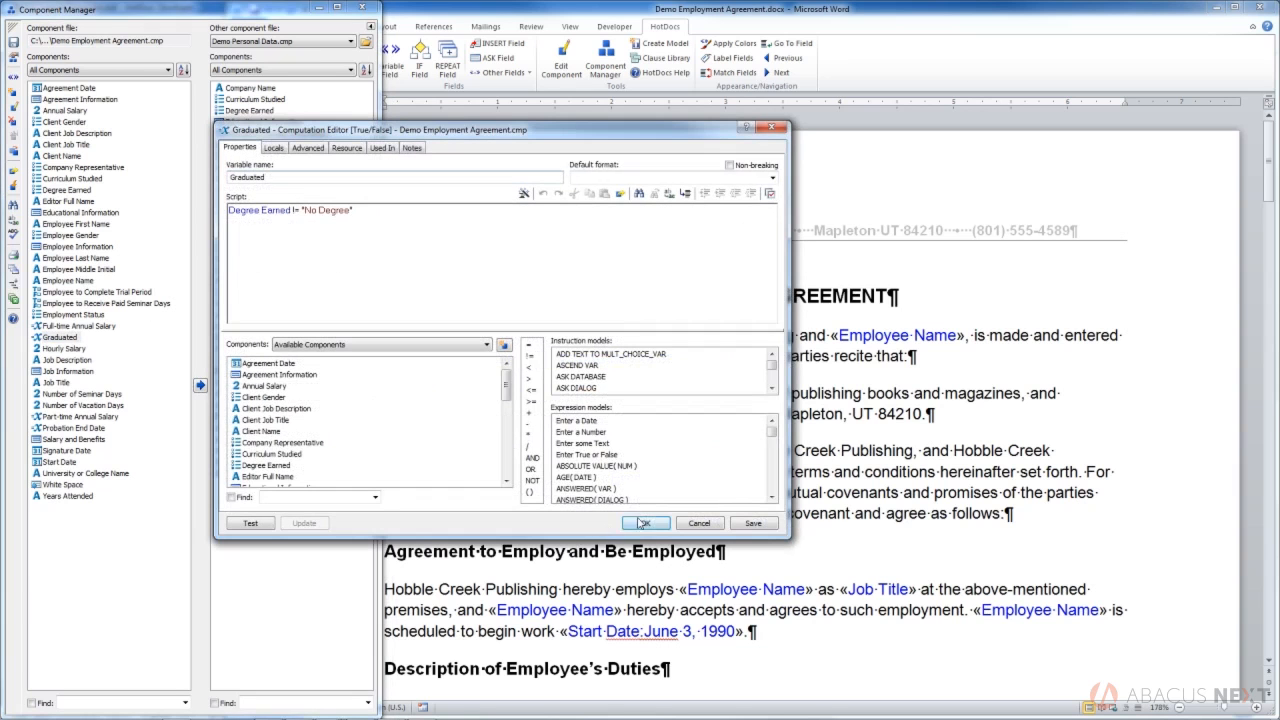
left_click(645, 522)
left_click(49, 192)
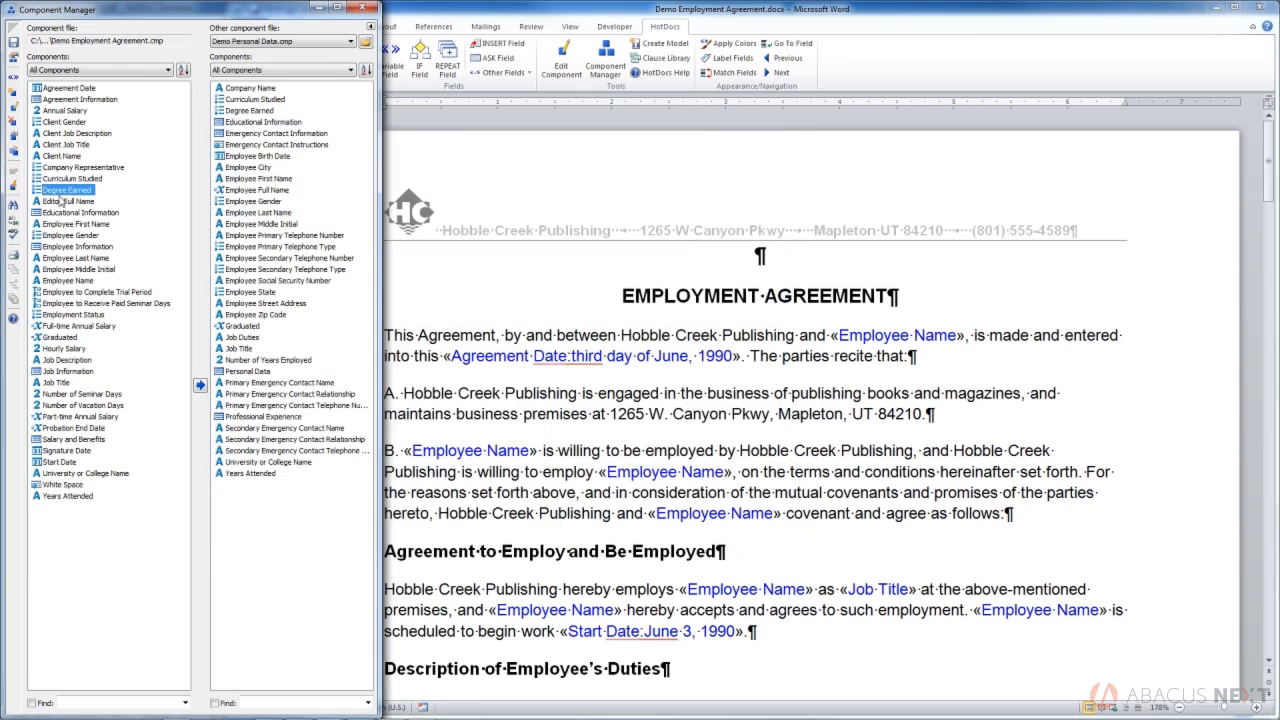
left_click(201, 146)
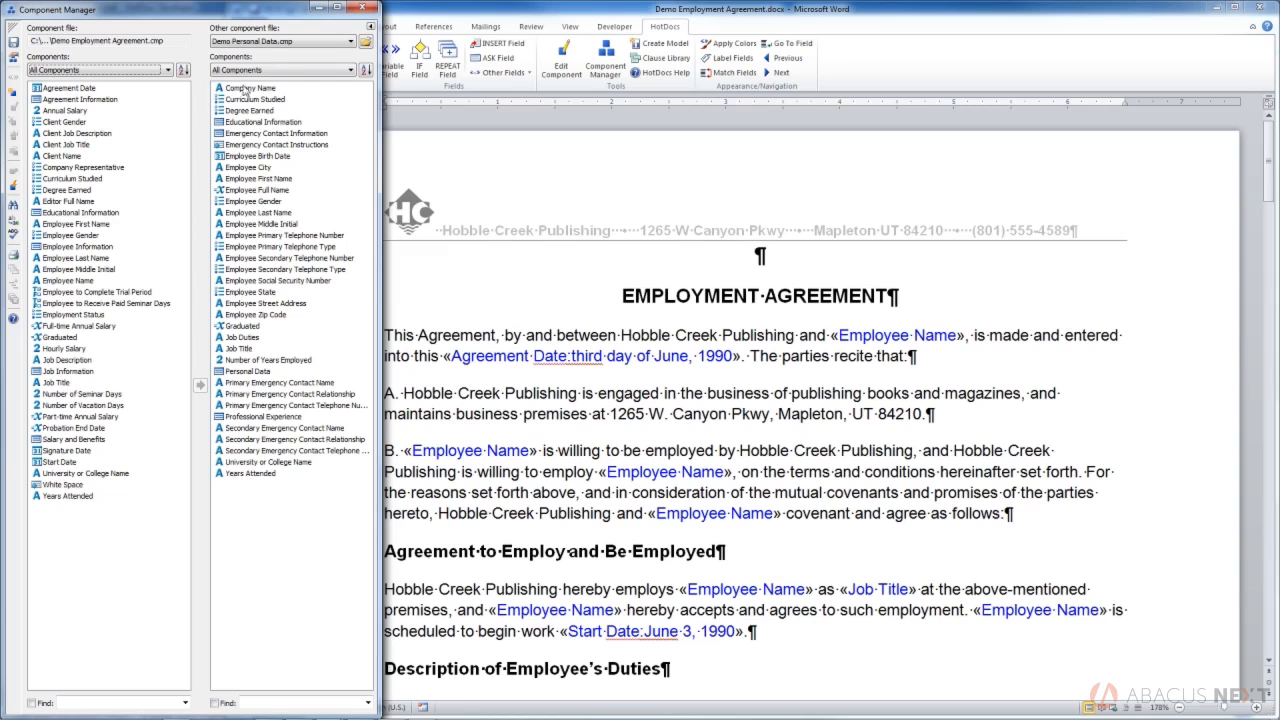
left_click(335, 44)
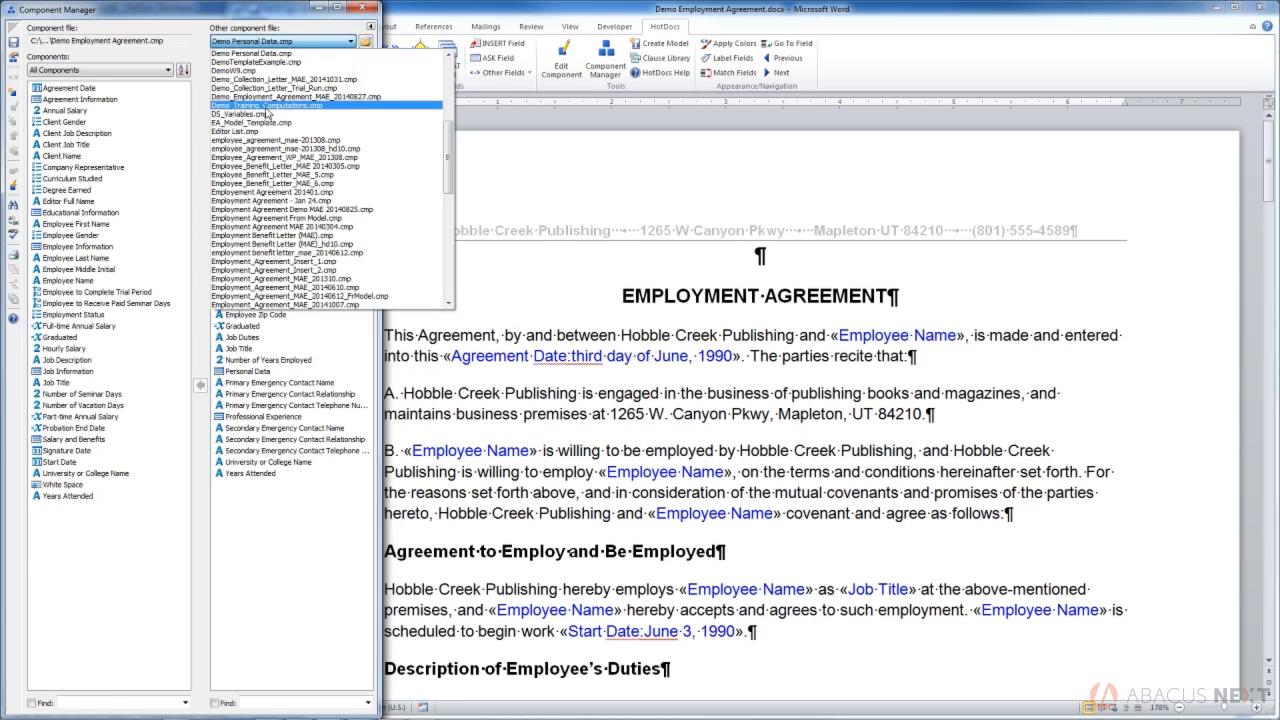
left_click(240, 43)
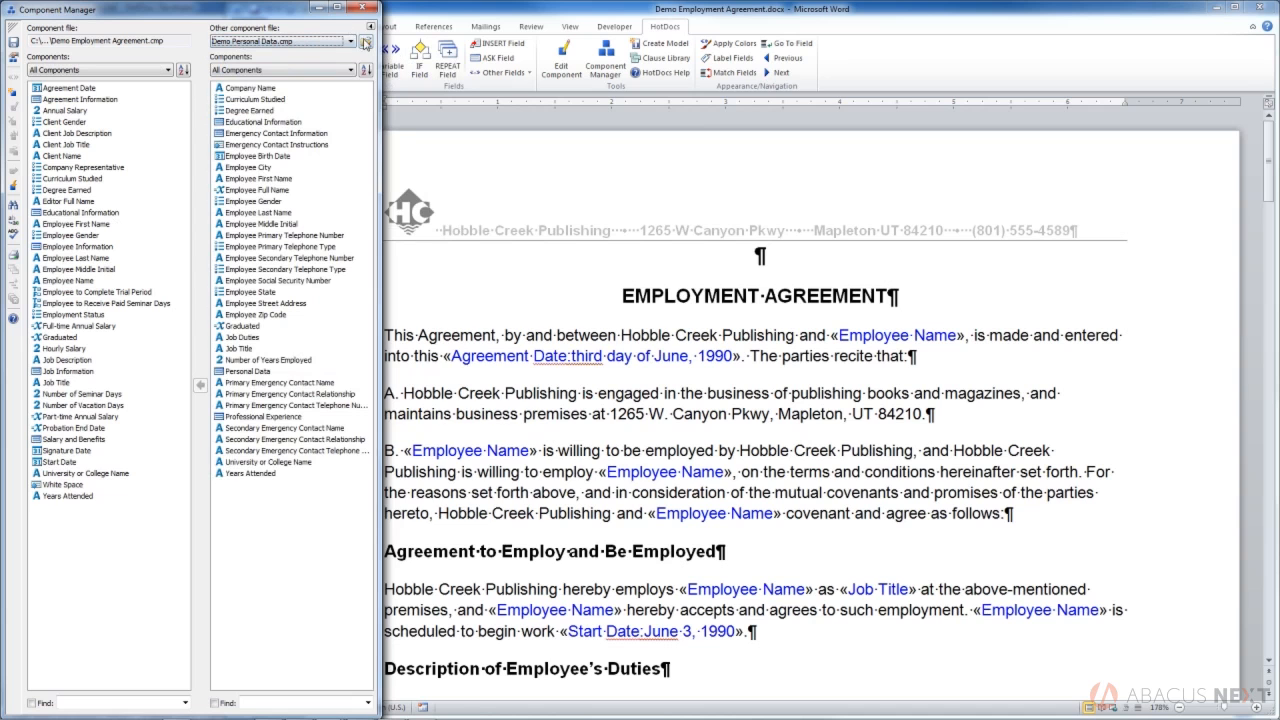
left_click(366, 43)
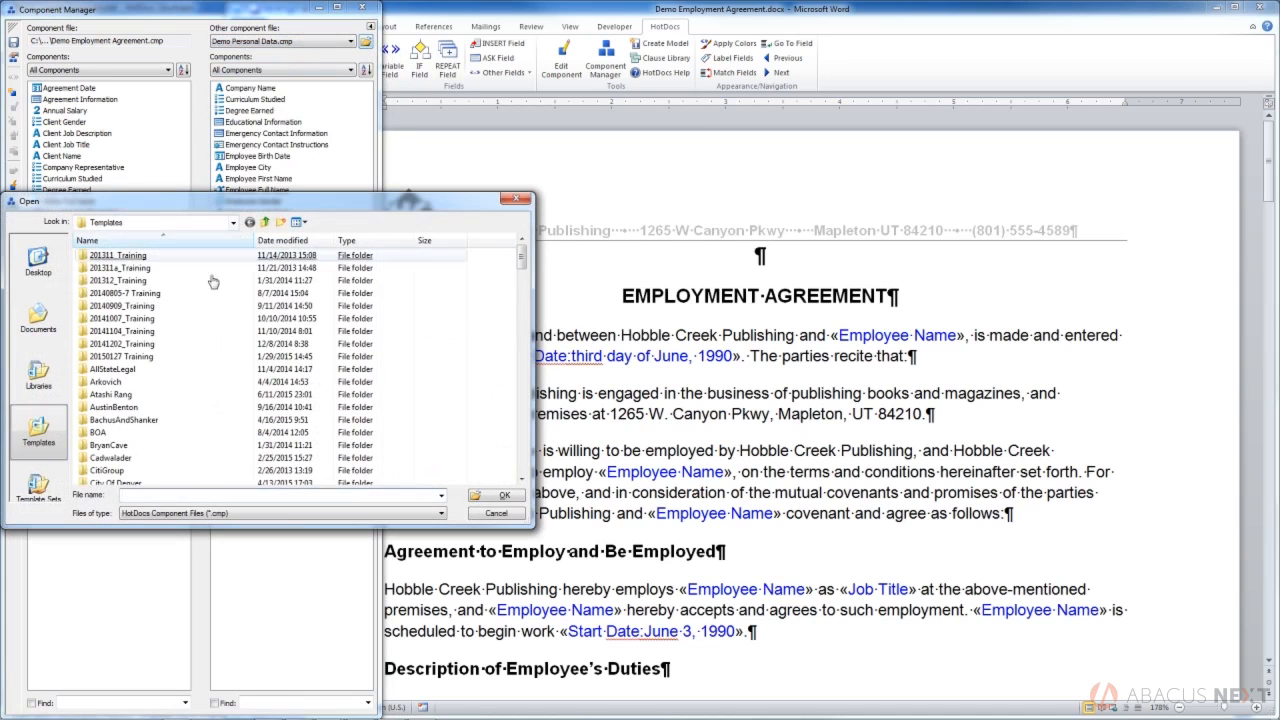
left_click(490, 514)
left_click(314, 118)
left_click(141, 190)
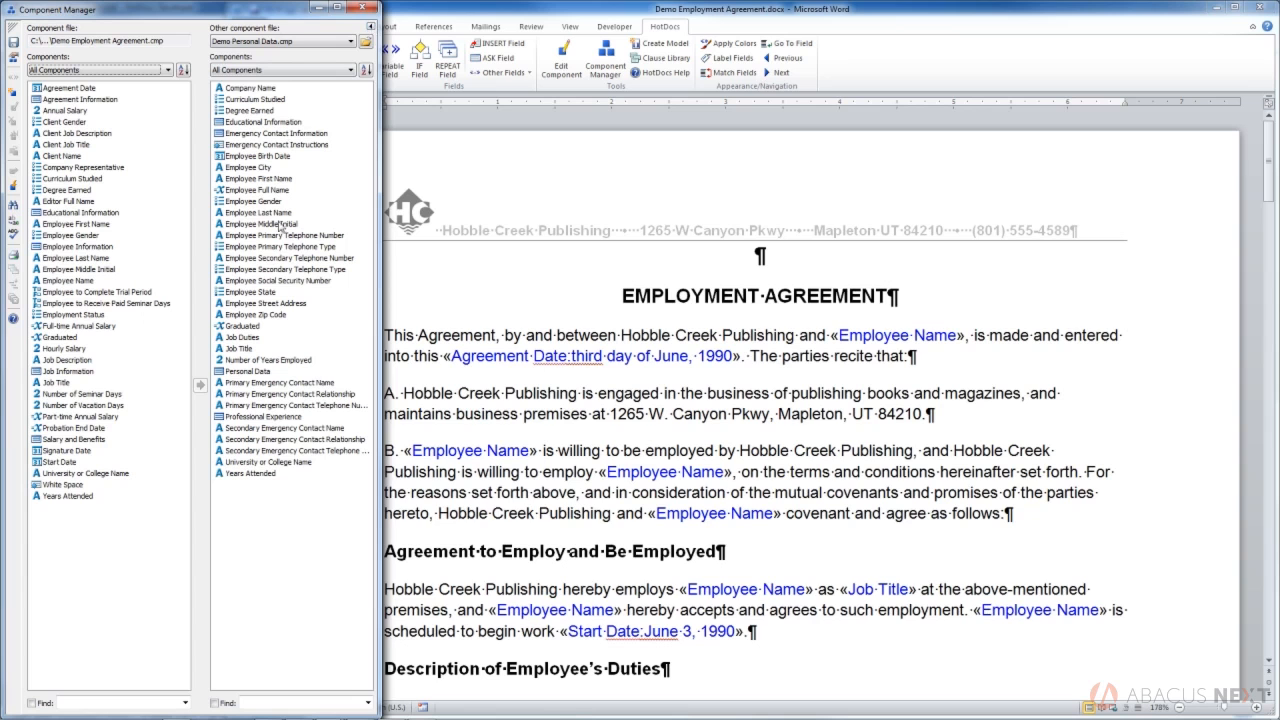
left_click(322, 116)
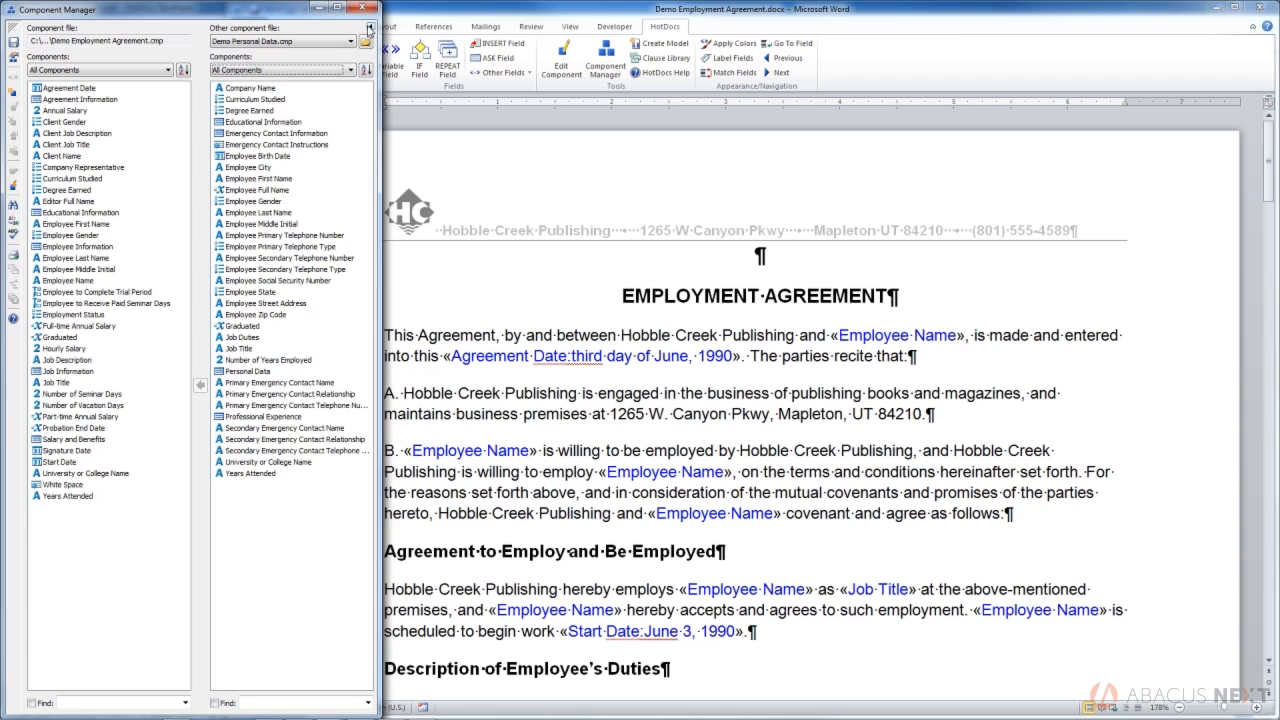
left_click(169, 184)
left_click(305, 200)
Step: Hide the other component file's list and close the Component Manager
left_click(370, 30)
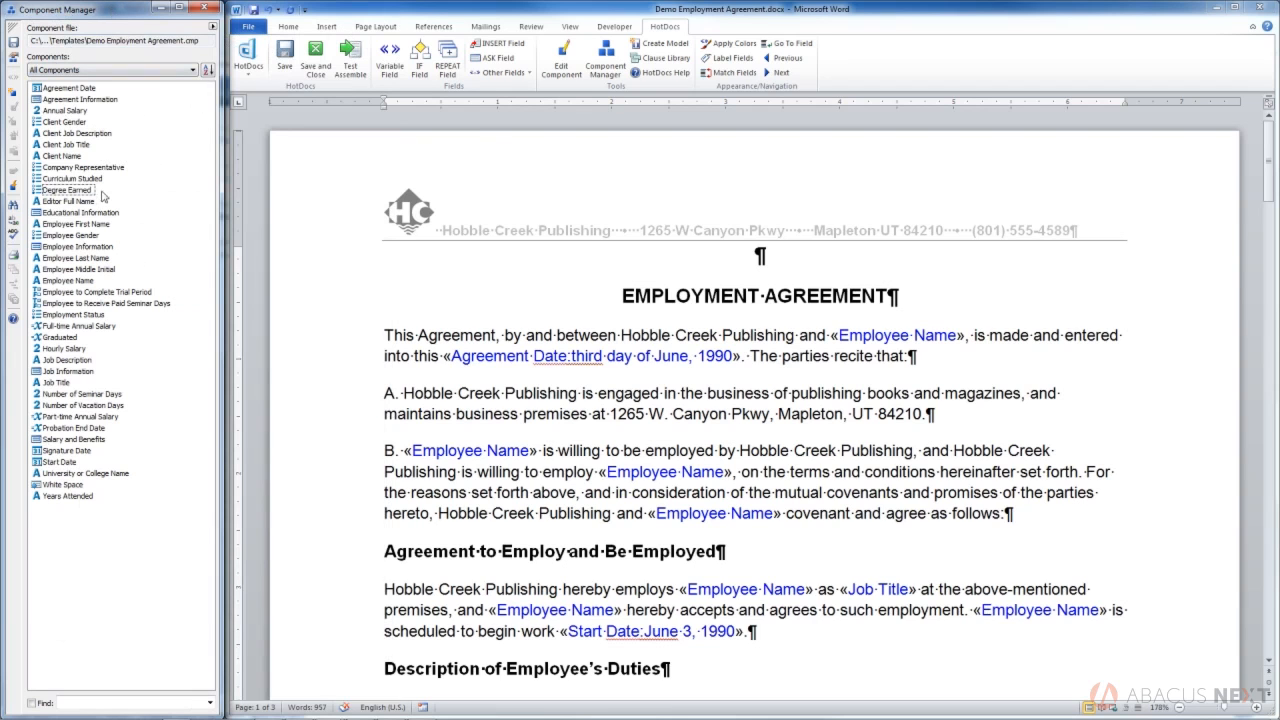
left_click(207, 9)
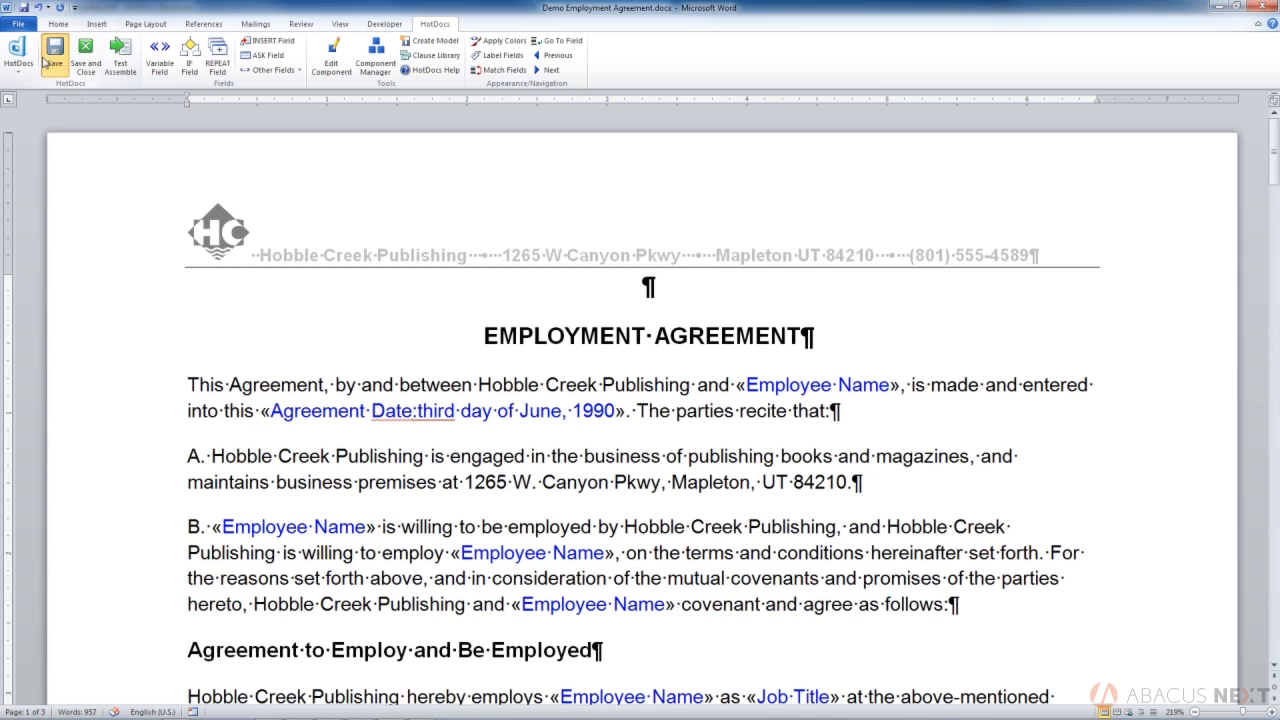